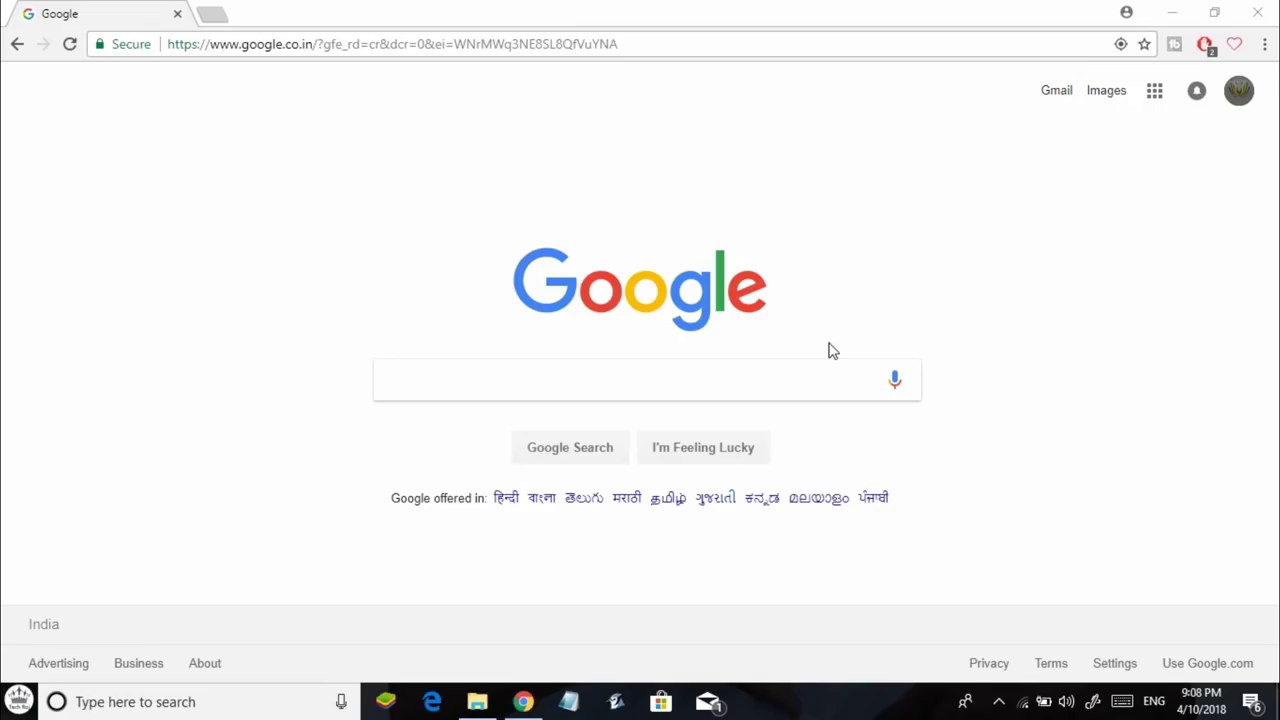
Try to load kat.am in Chrome, landing on the FortiGuard 'Web Page Blocked!' page.
left_click(577, 48)
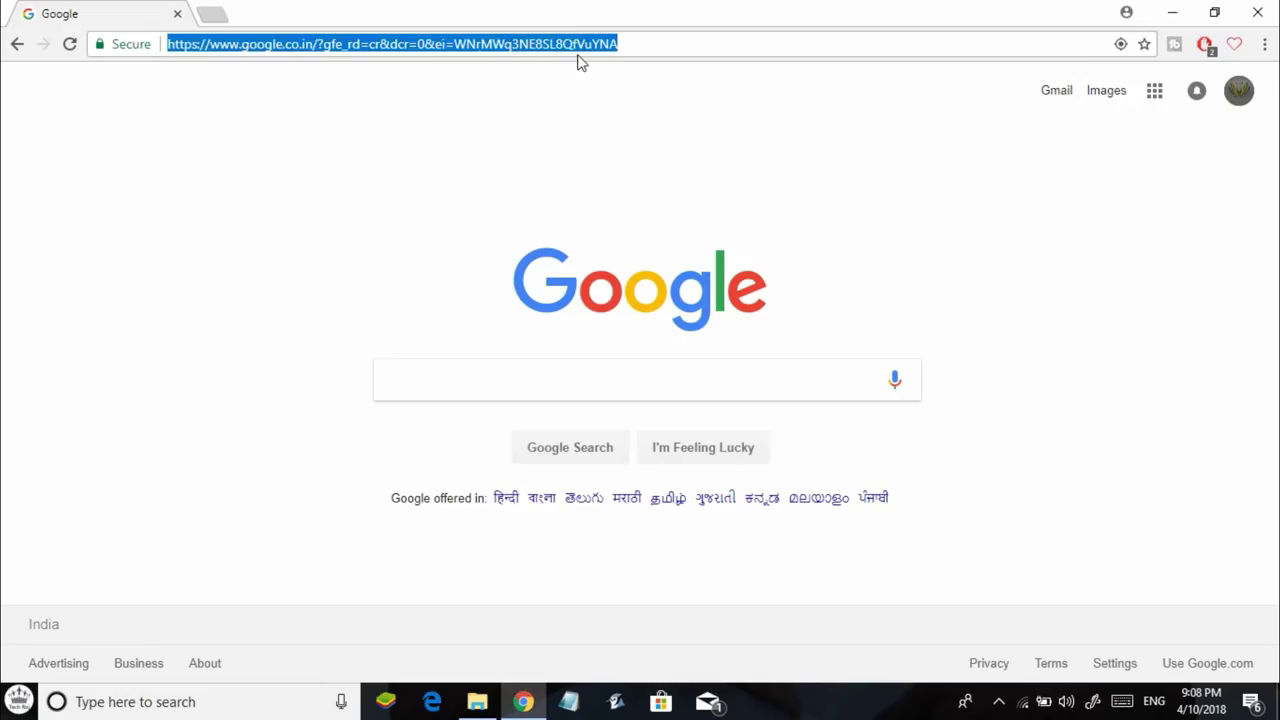
type("ja")
key("BackSpace")
key("BackSpace")
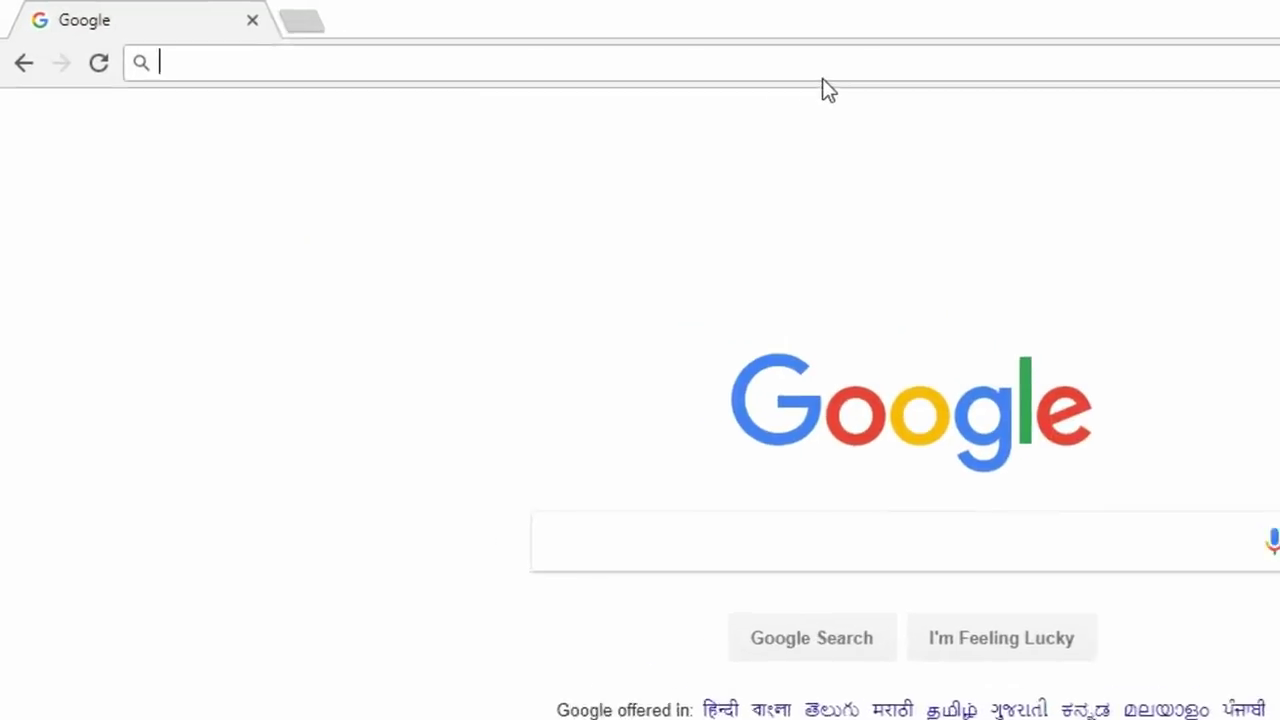
type("kat.am")
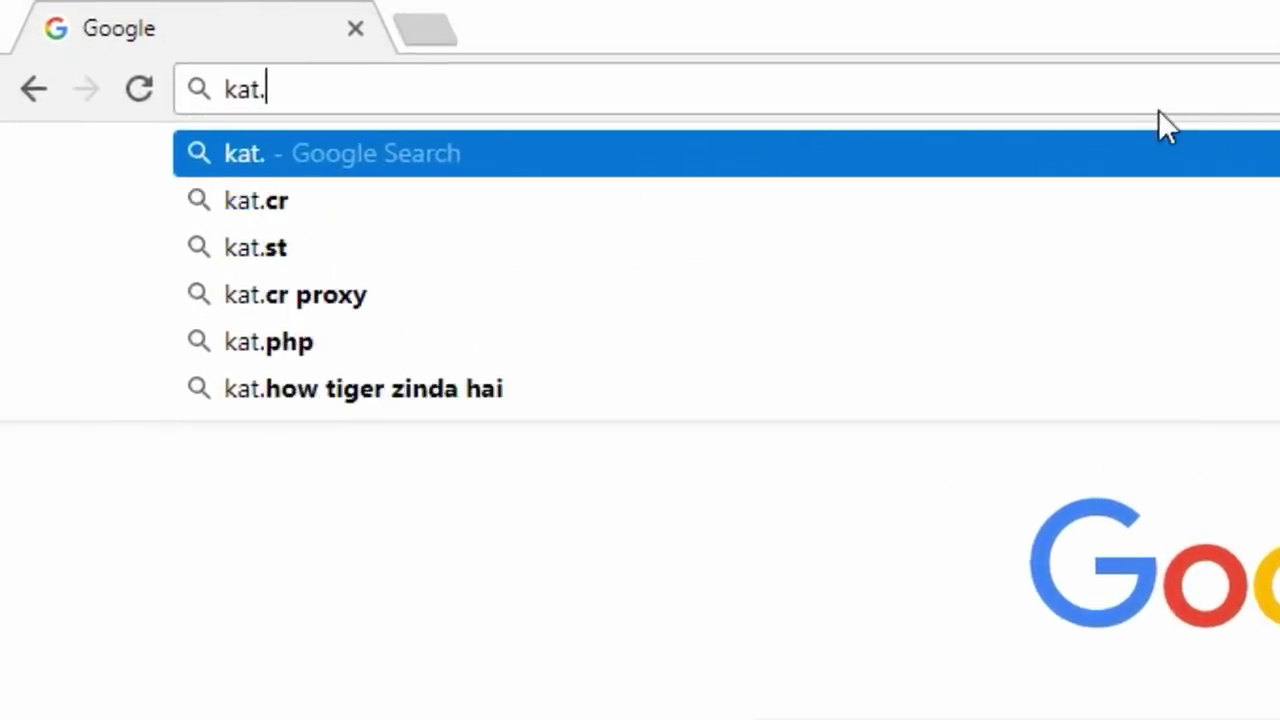
key("Return")
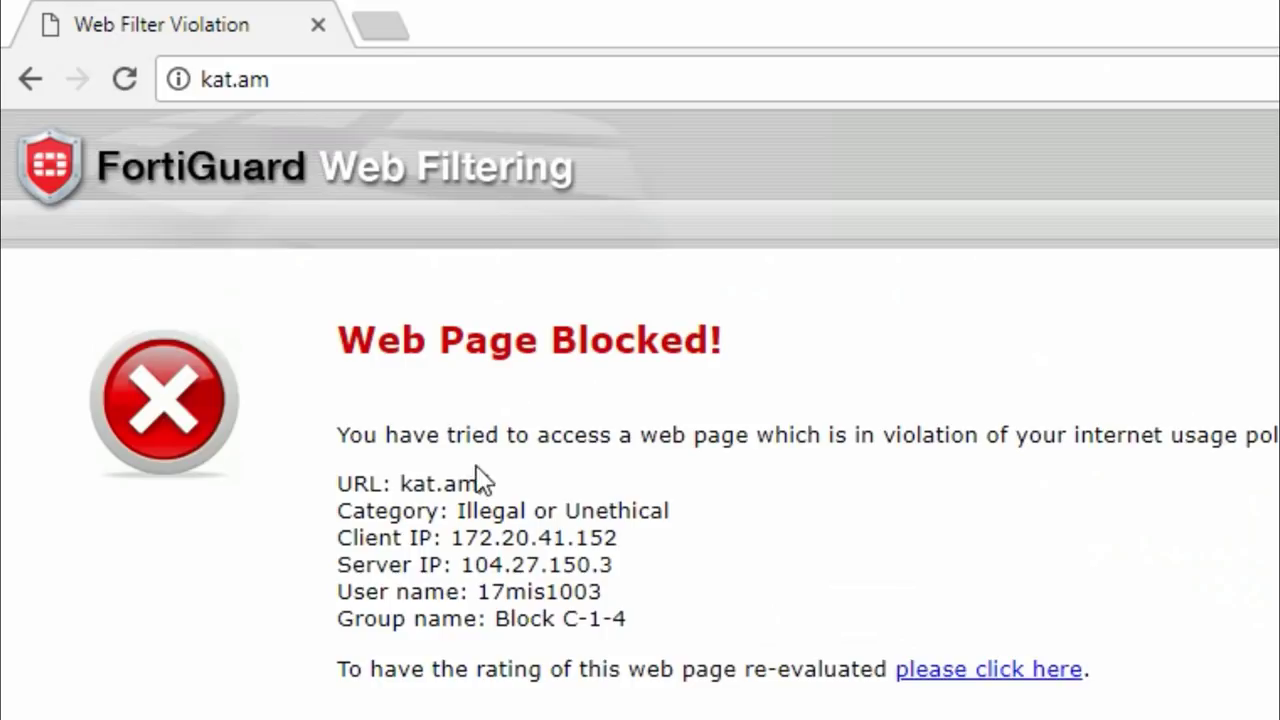
Select the 'Web Page Blocked!' heading and explanation text down to Group name.
left_click_drag(332, 518, 722, 492)
left_click(368, 318)
left_click_drag(336, 322, 1071, 363)
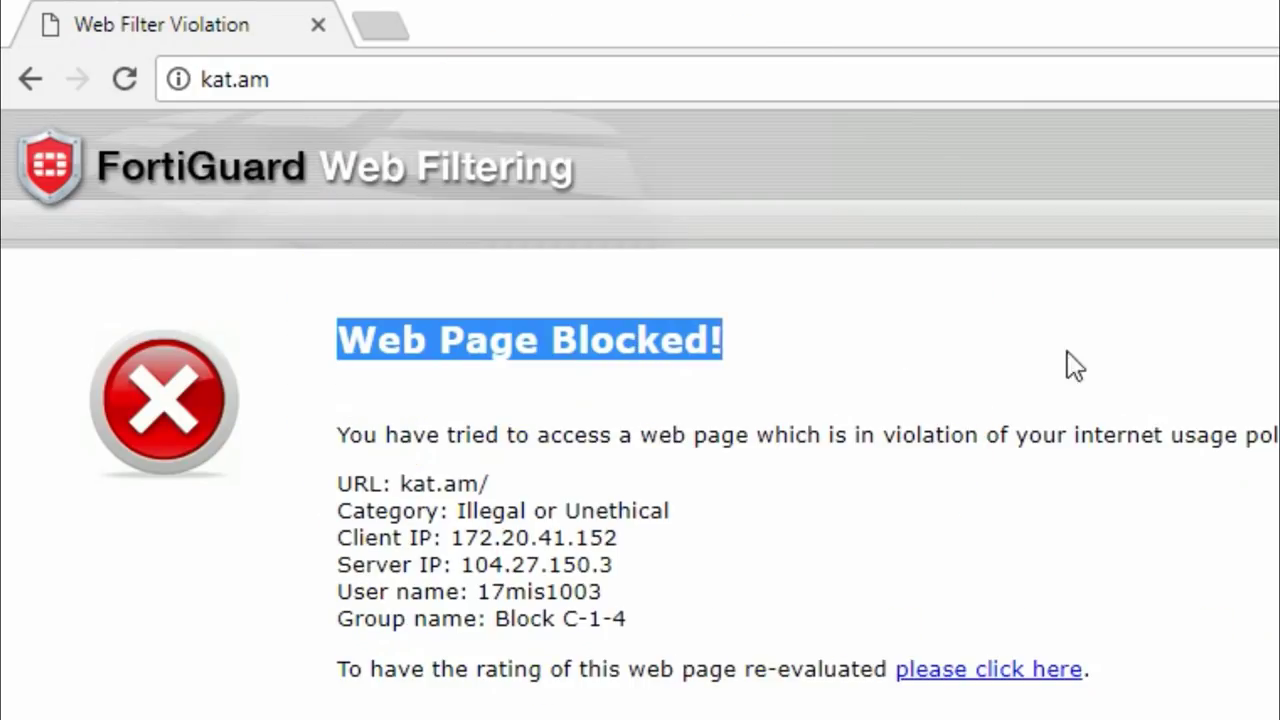
left_click_drag(1262, 362, 288, 372)
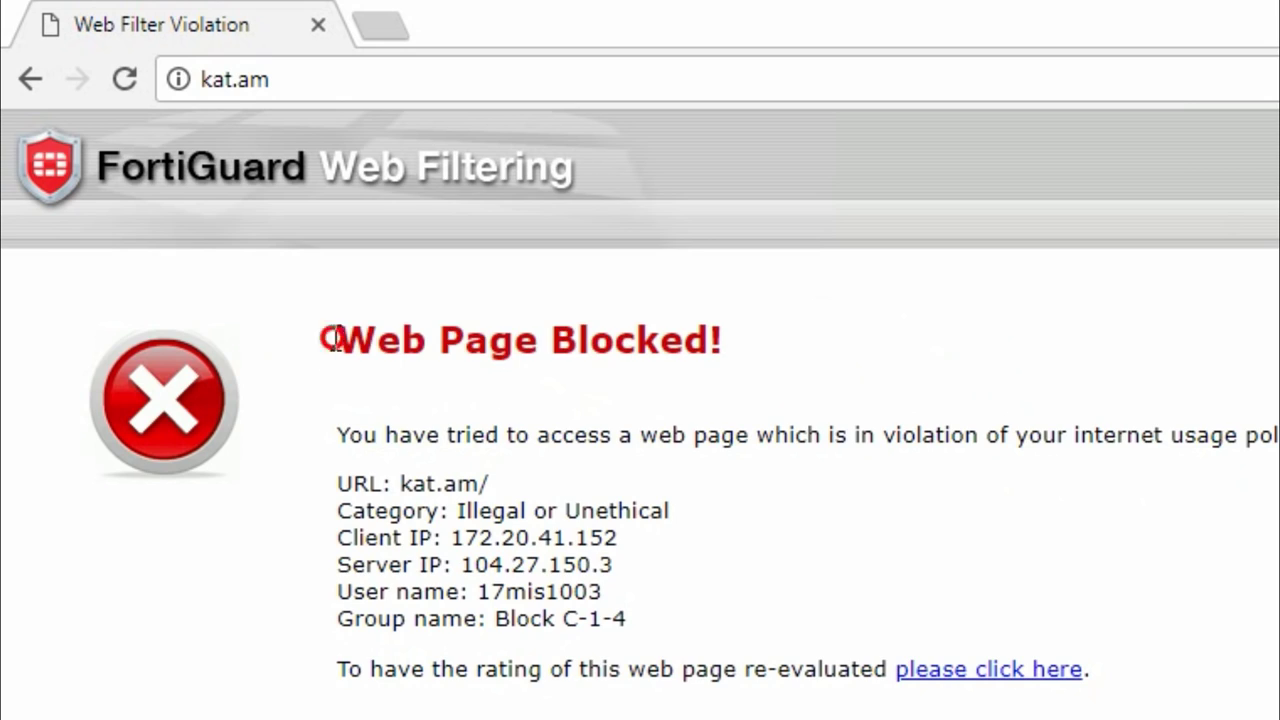
left_click_drag(329, 334, 854, 326)
left_click_drag(1130, 462, 300, 330)
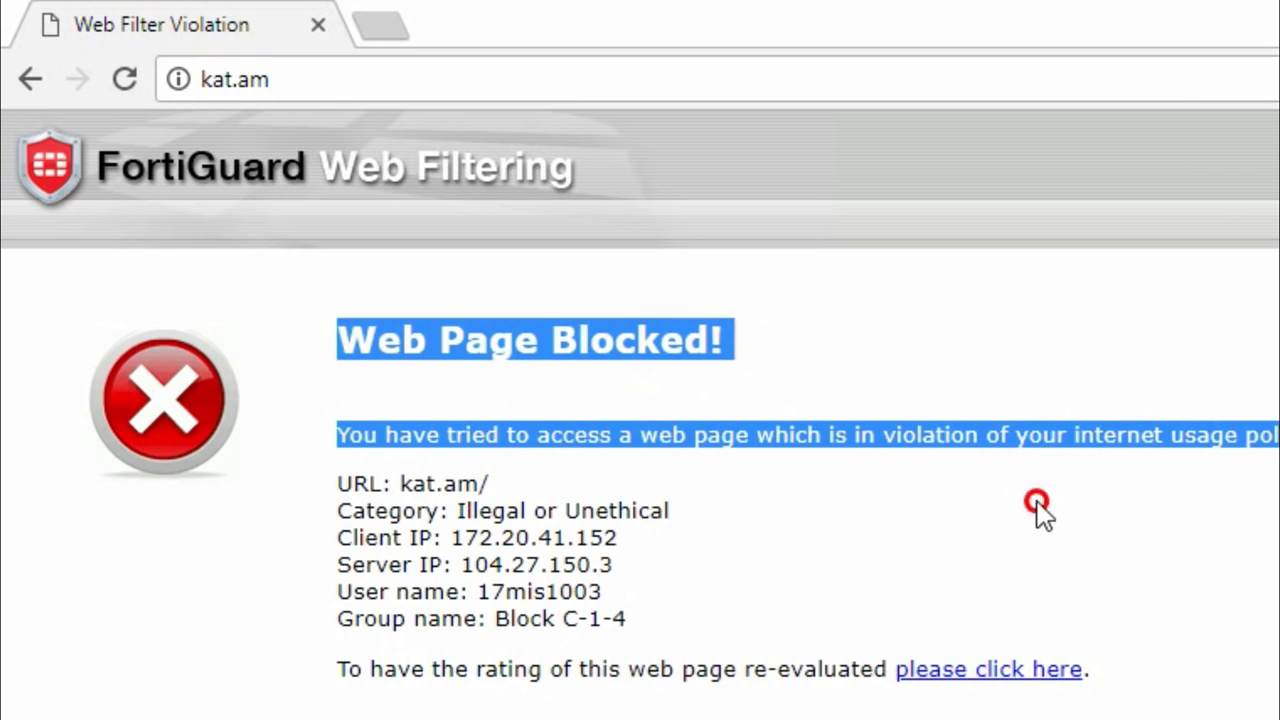
left_click_drag(628, 620, 336, 434)
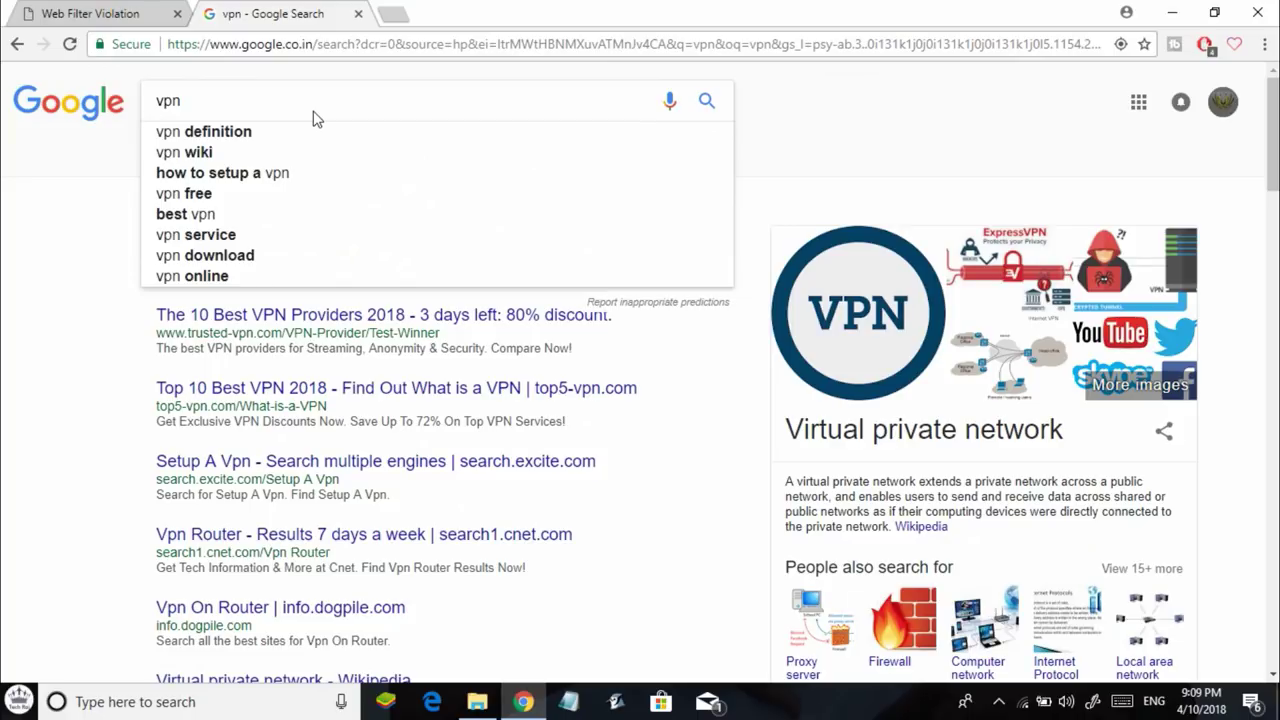
Replace the vpn results tab with a new Google search for 'open vpn'.
left_click(357, 13)
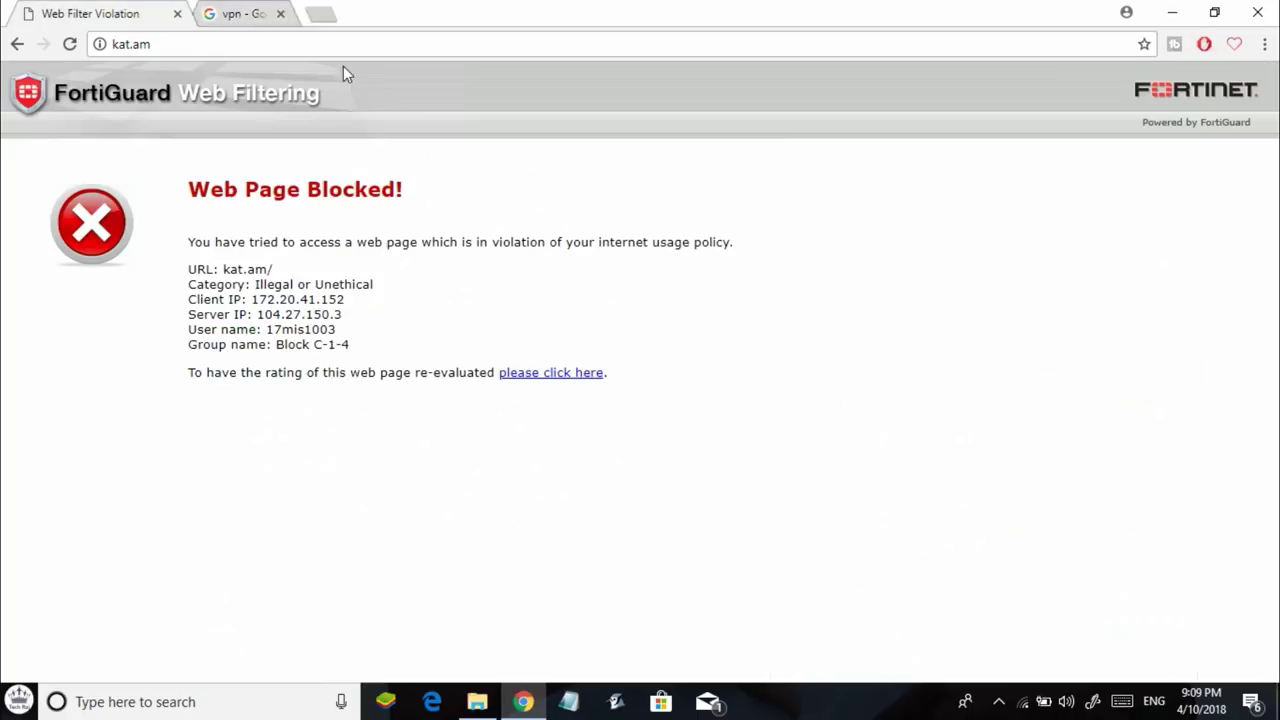
left_click(222, 9)
type("g")
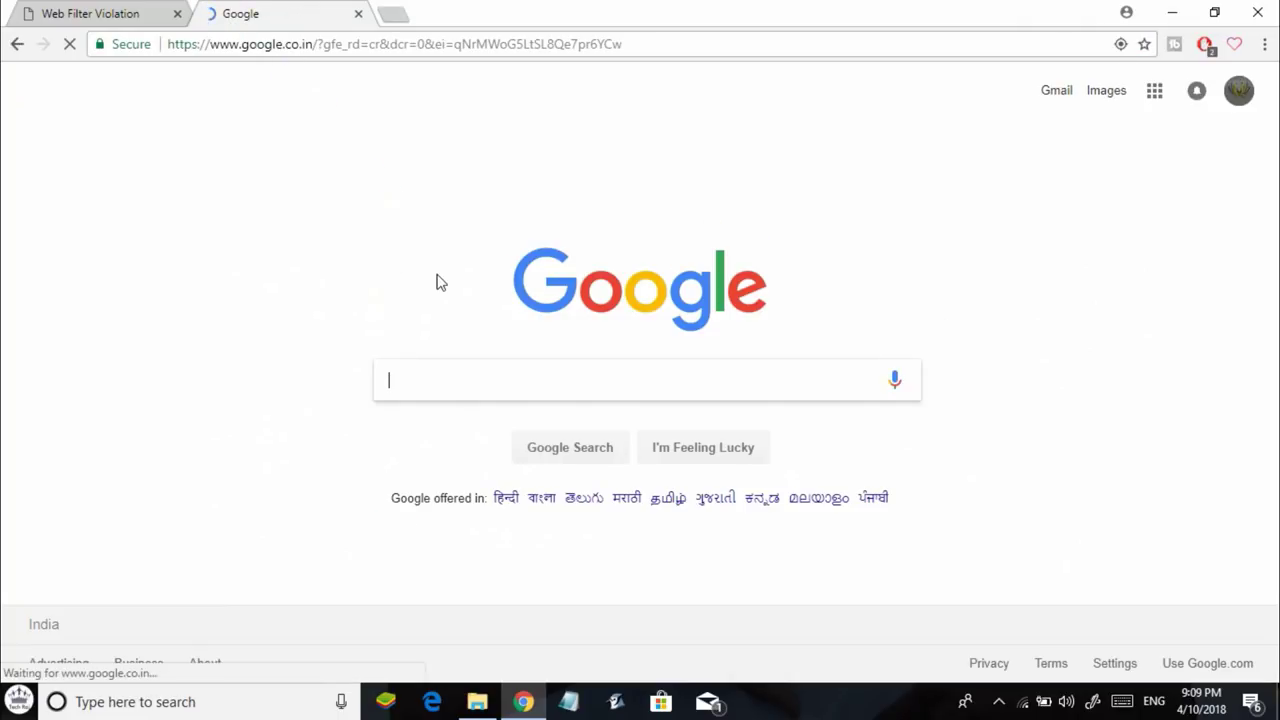
type("open vpn")
key("Return")
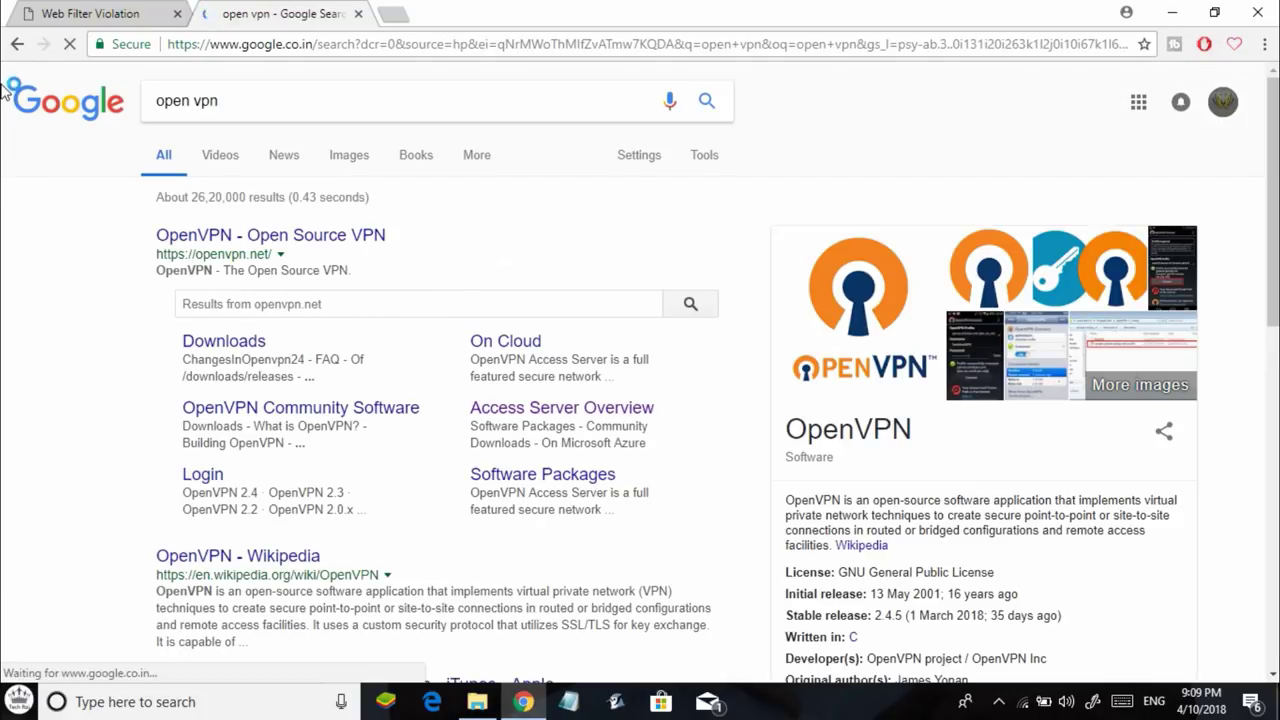
Close the stray ad tab and open the 'OpenVPN - Open Source VPN' result.
left_click(224, 240)
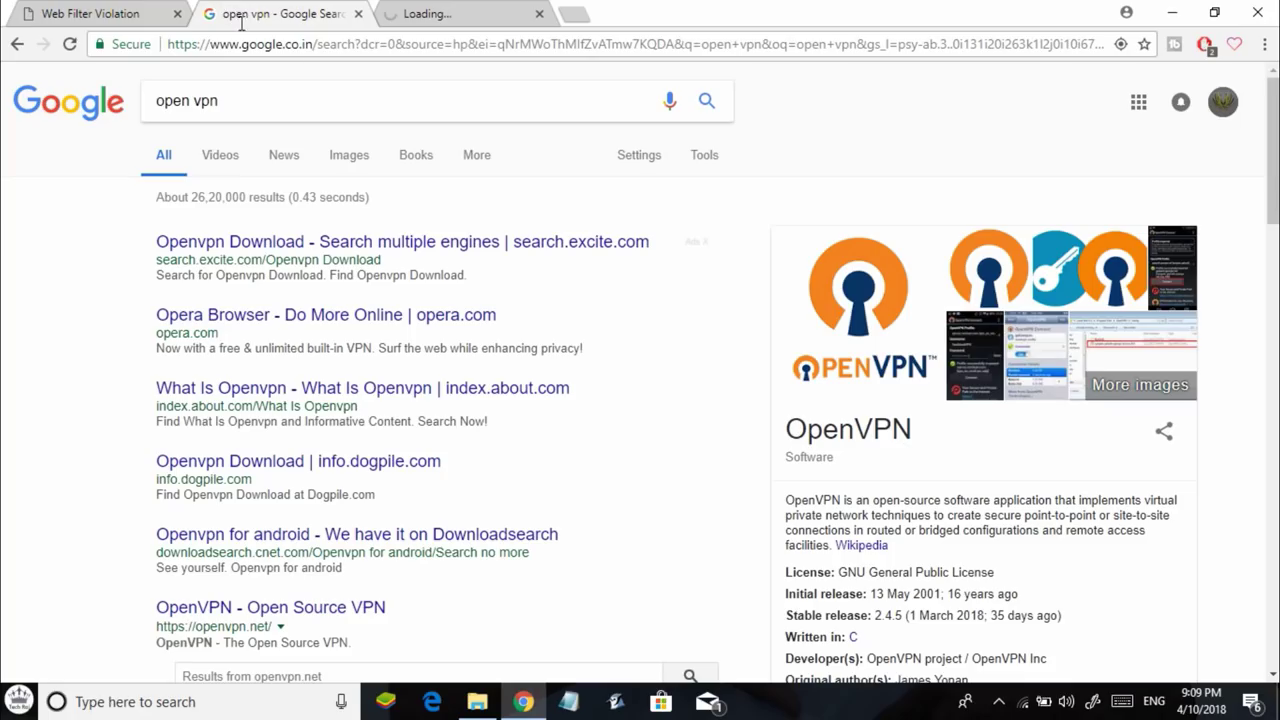
left_click(243, 20)
left_click(539, 14)
scroll(511, 183, "down", 5)
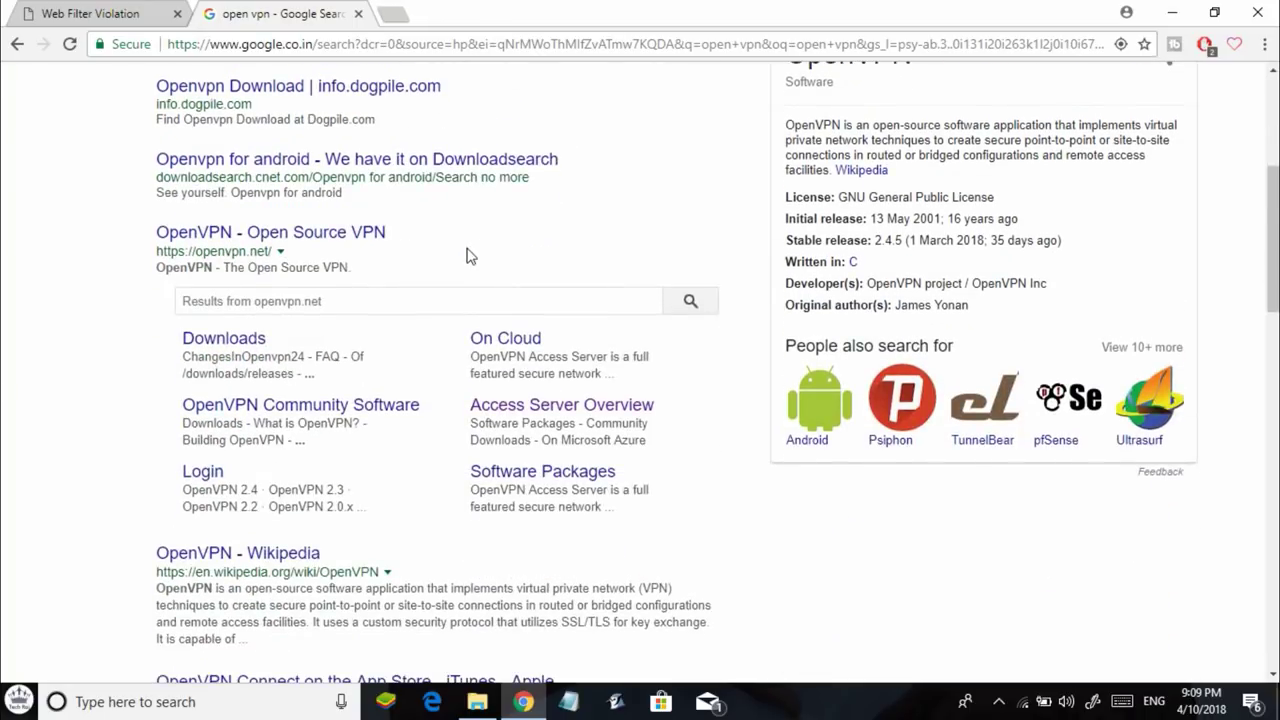
scroll(278, 360, "up", 1)
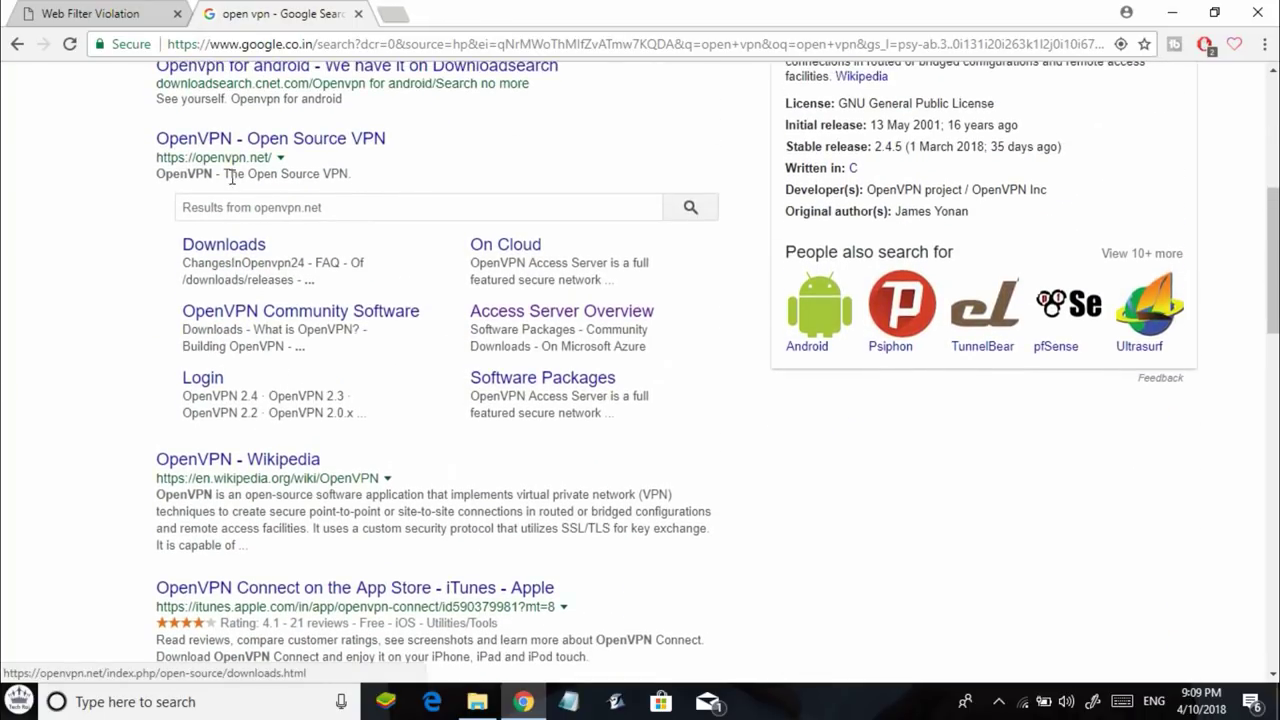
left_click(243, 142)
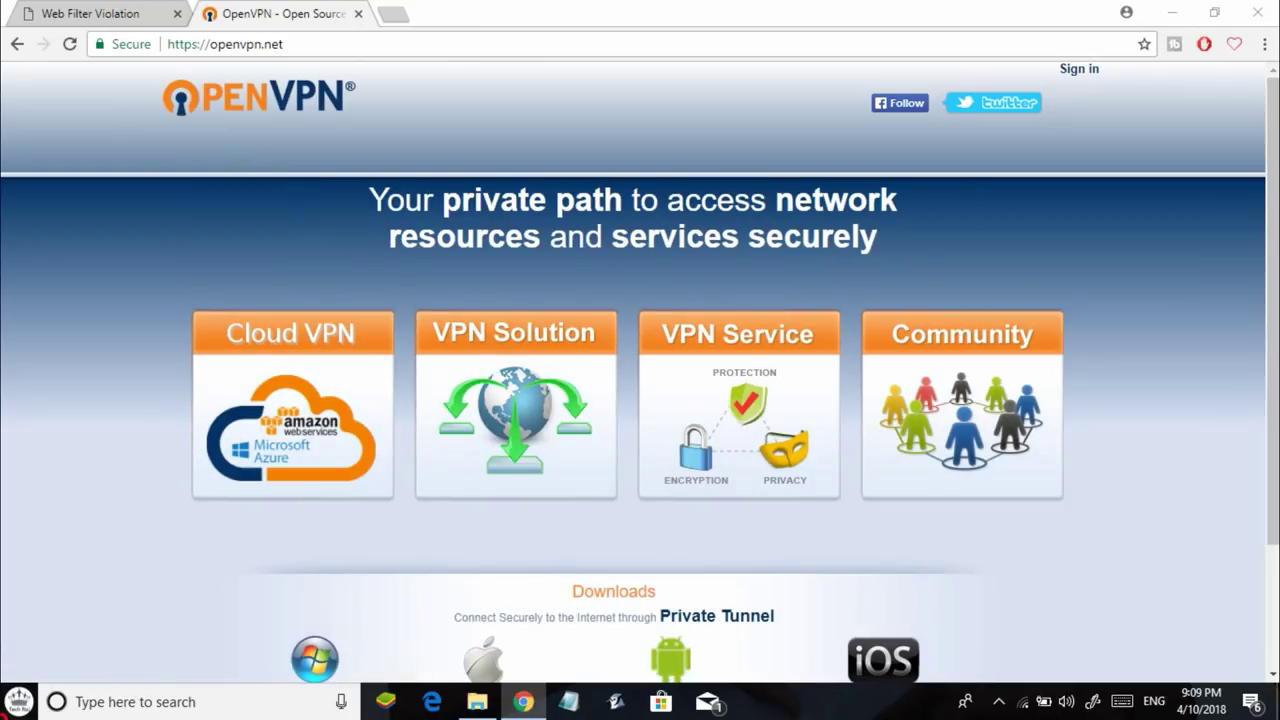
Search the Start menu for Hotspot Shield and launch it, which shows 'Something went wrong!'.
left_click(19, 700)
left_click(138, 180)
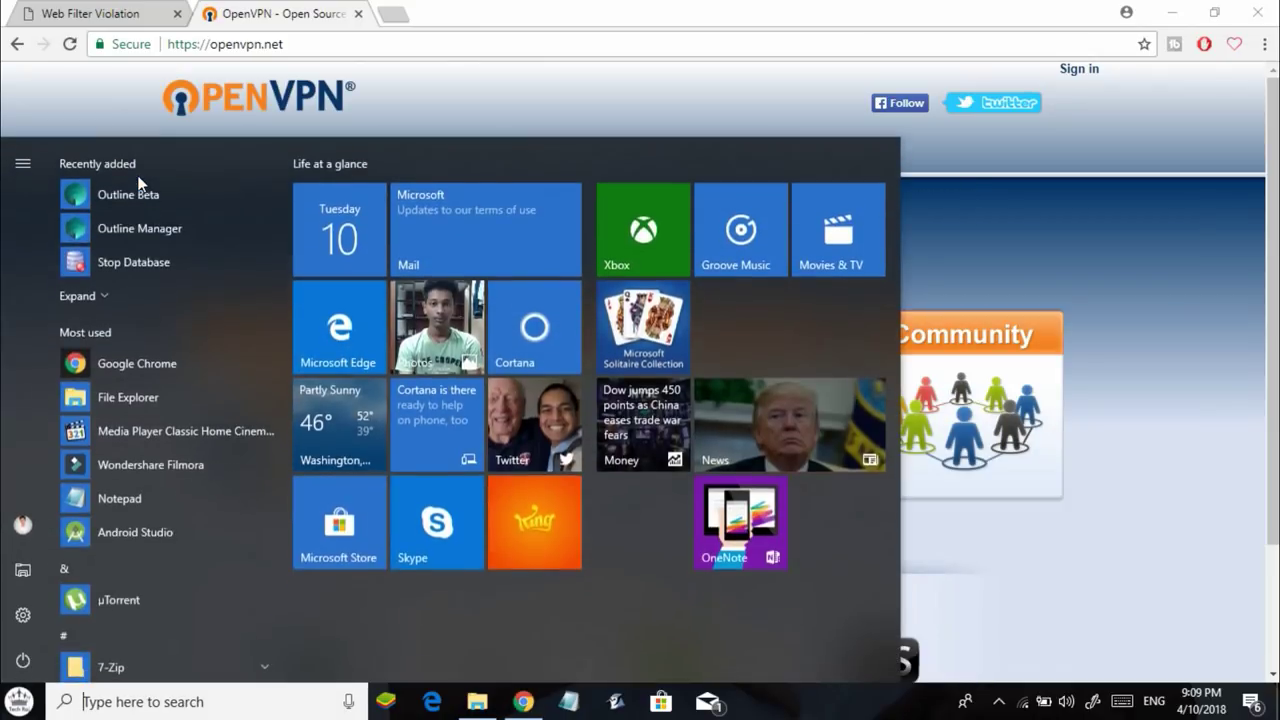
type("open")
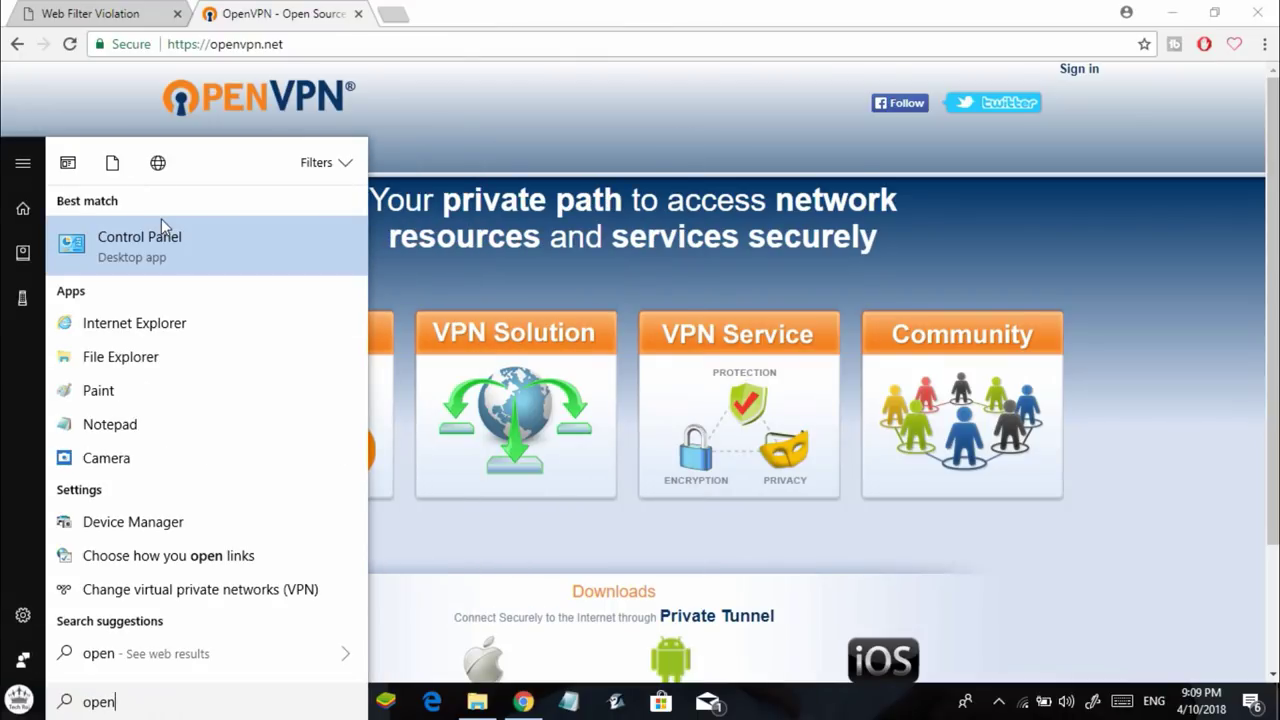
type(" vpn")
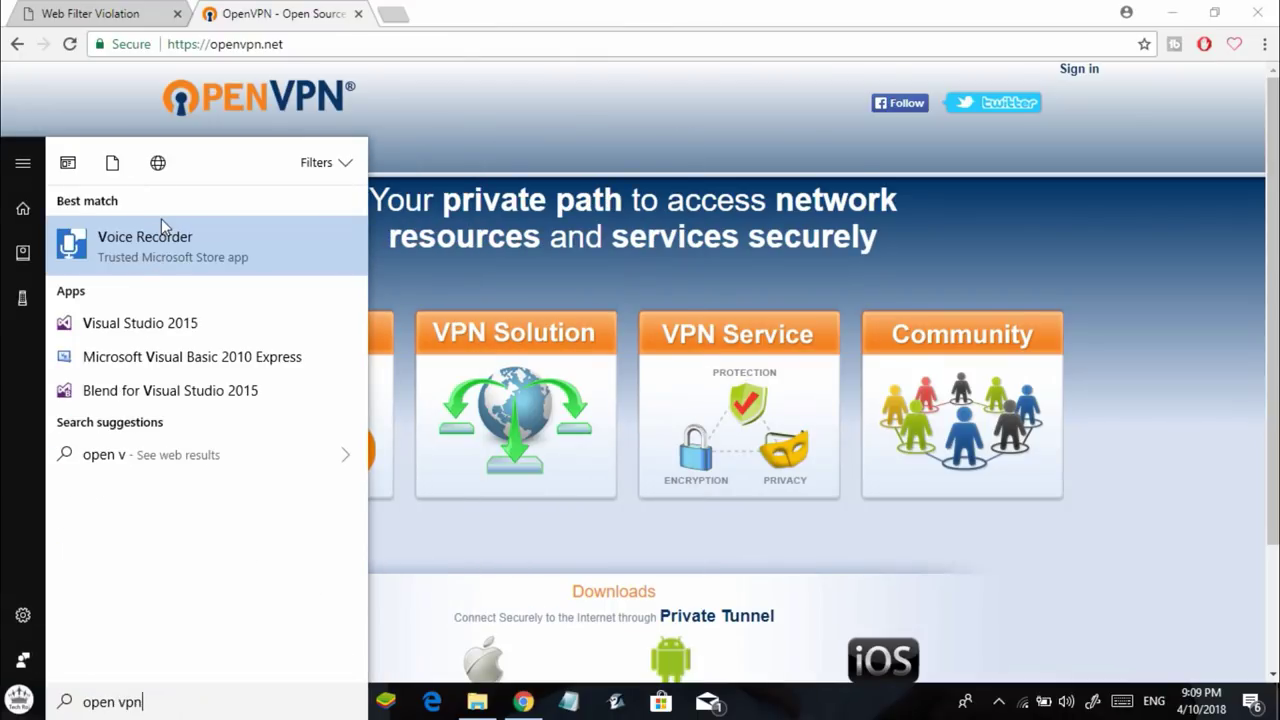
key("ctrl+a")
type("hotsp")
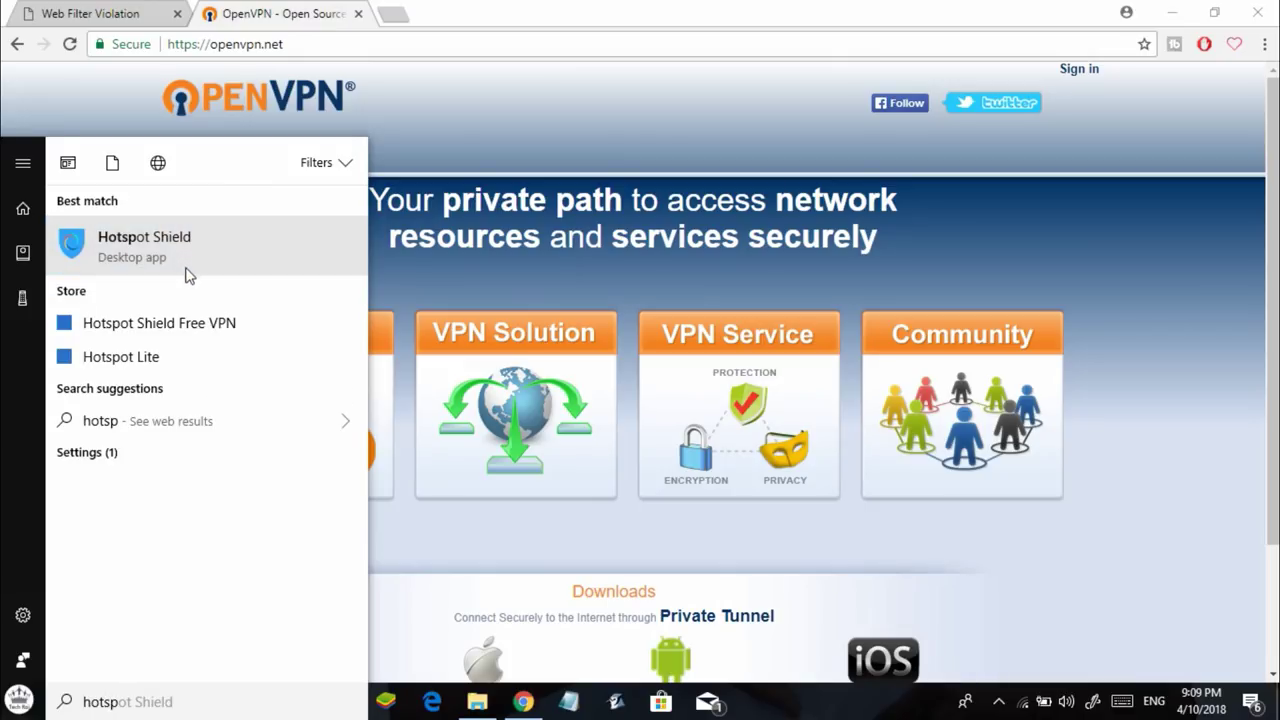
left_click(189, 270)
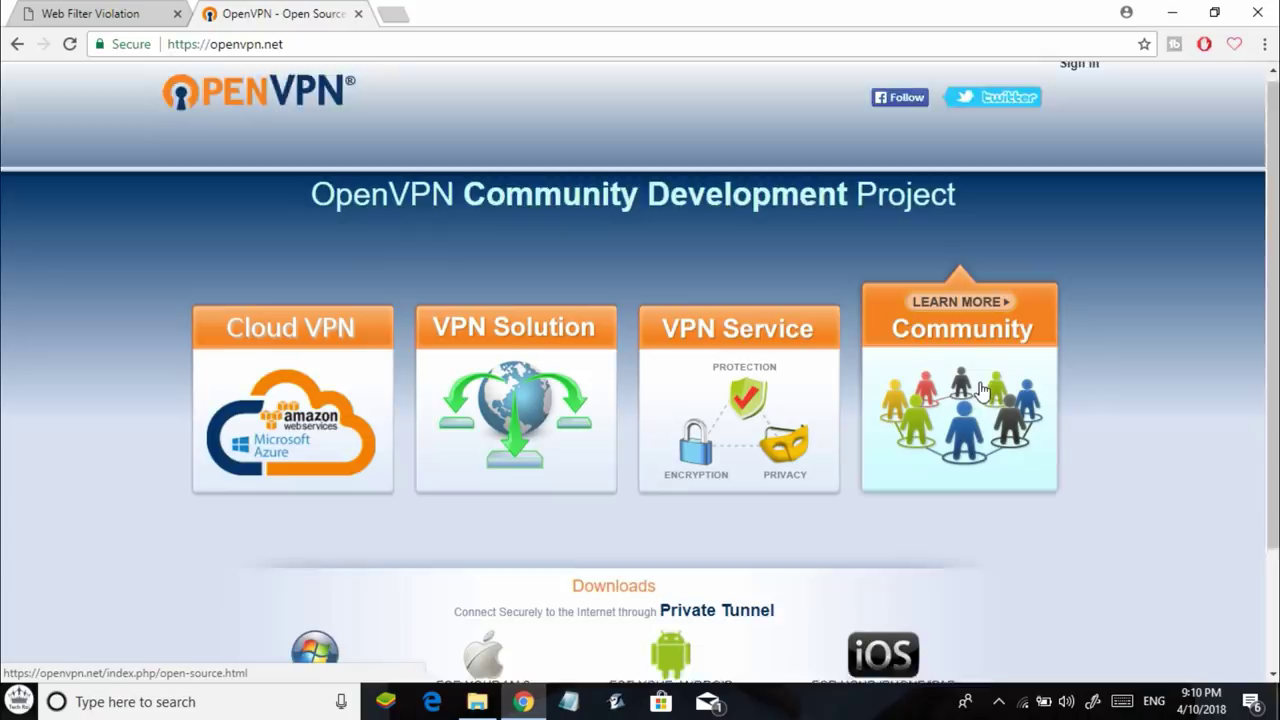
scroll(980, 400, "down", 2)
scroll(980, 400, "up", 2)
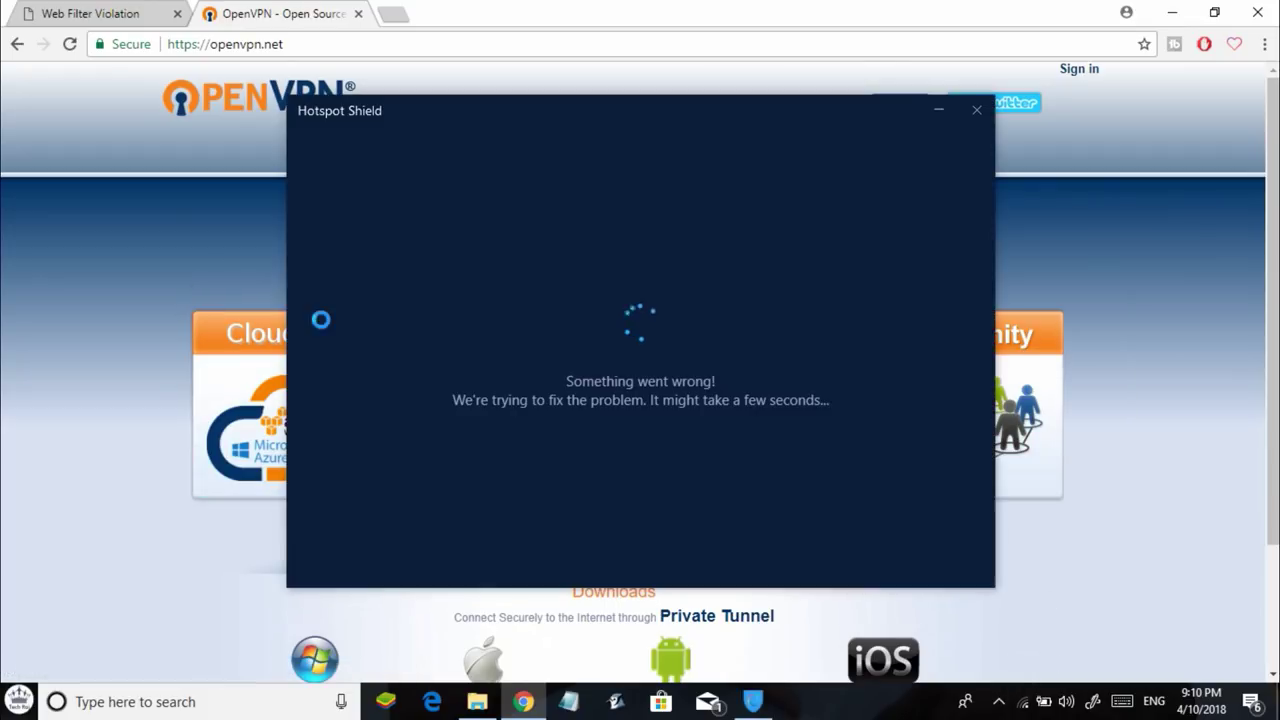
Minimise the stalled Hotspot Shield window and return to the privatetunnel.com browser tab.
left_click(131, 366)
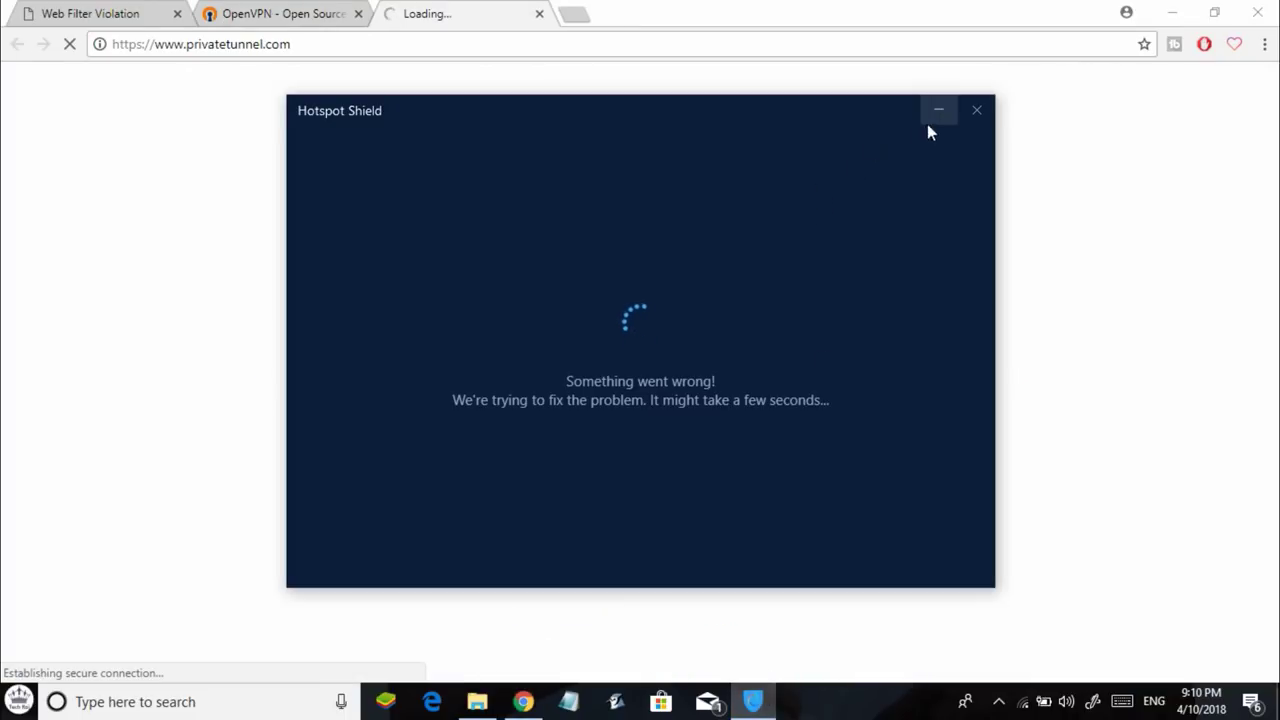
left_click(929, 118)
left_click(366, 10)
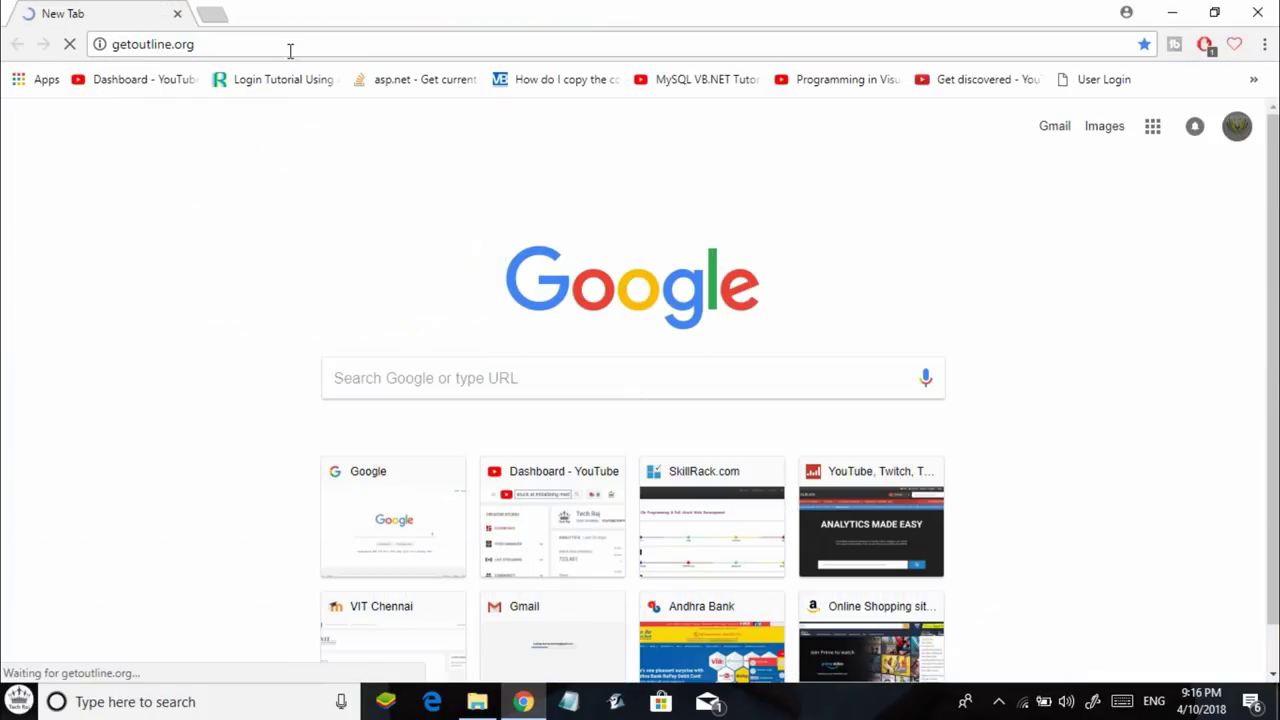
Download Outline Manager for Windows from getoutline.org's Get Outline Manager section.
left_click(288, 49)
left_click(145, 48)
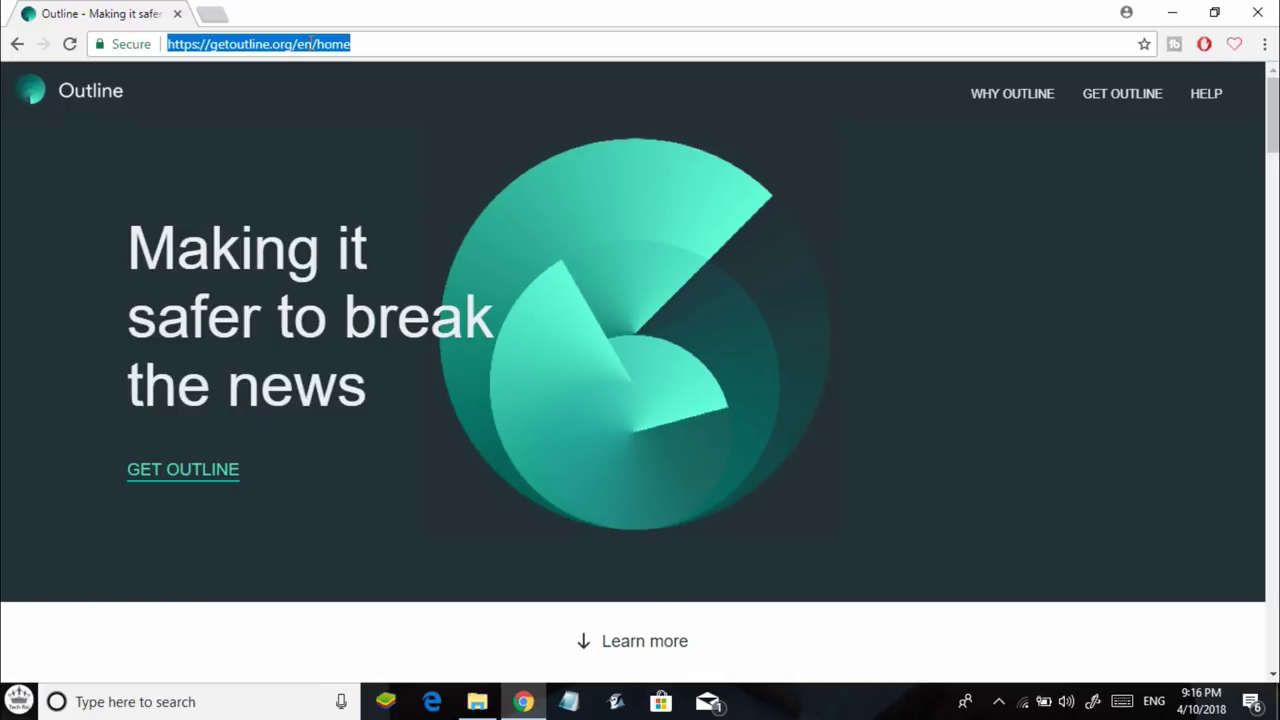
left_click(1105, 133)
left_click(1116, 95)
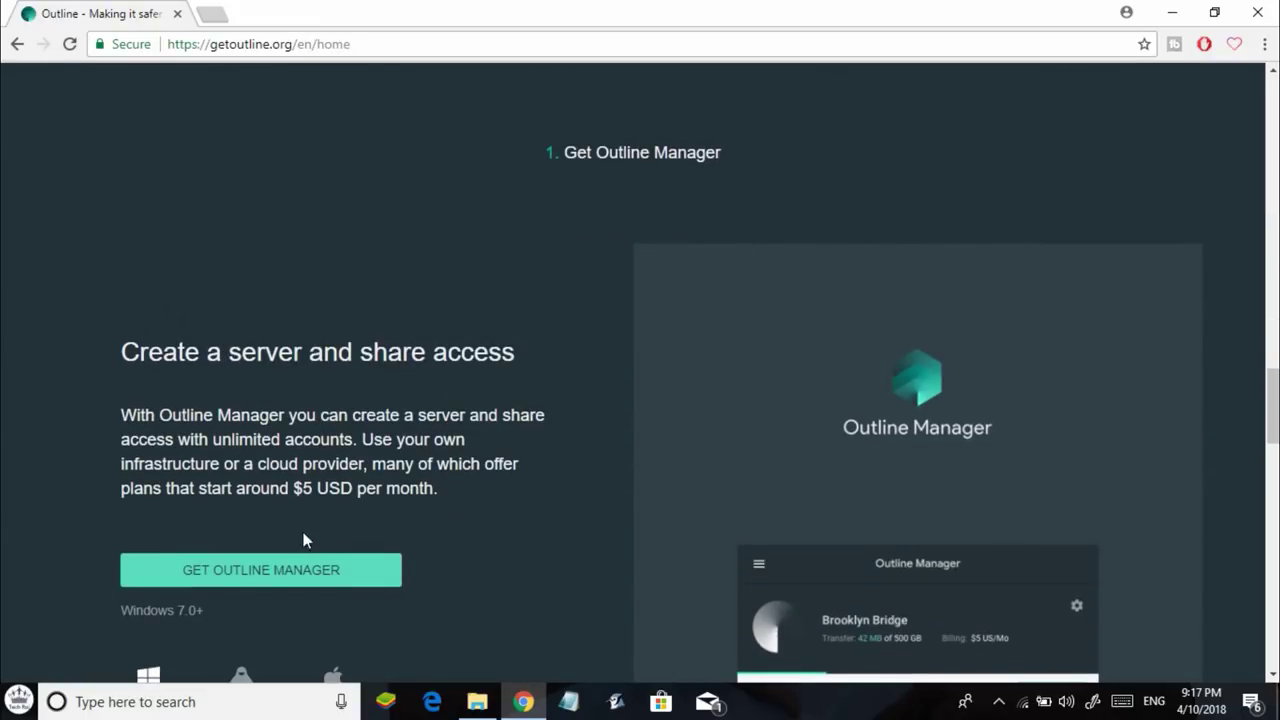
scroll(112, 541, "down", 1)
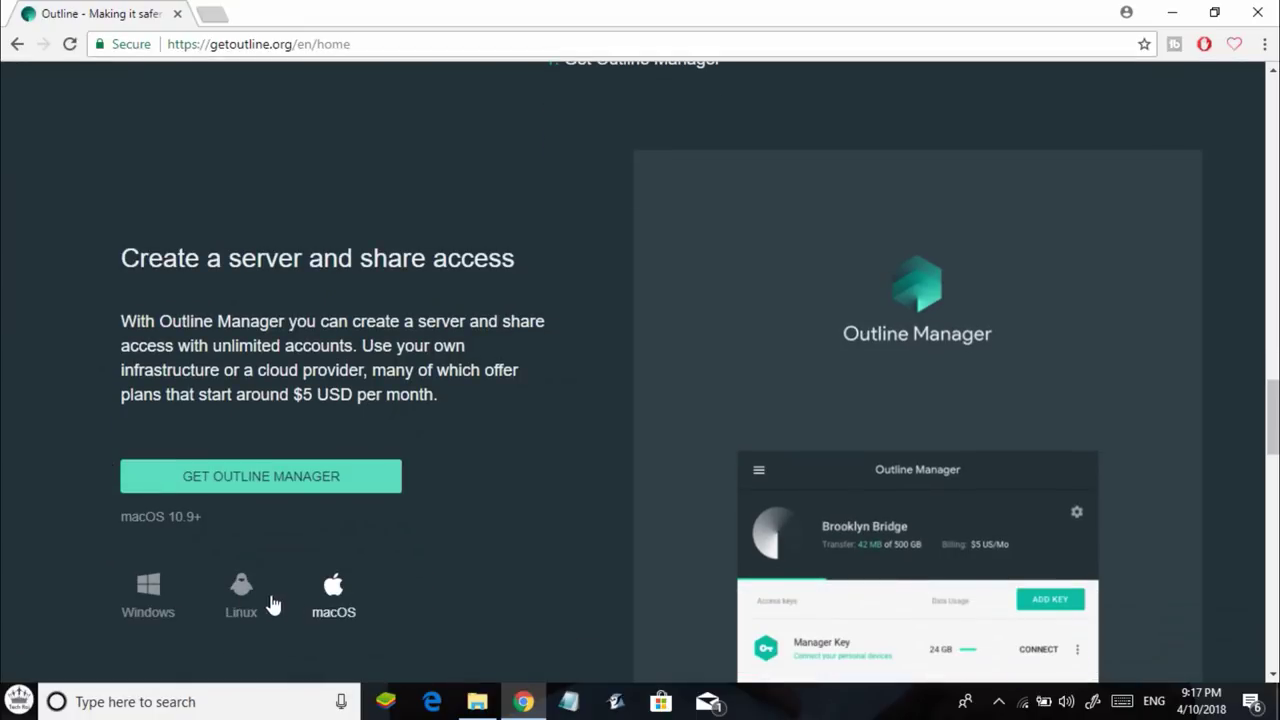
left_click(280, 490)
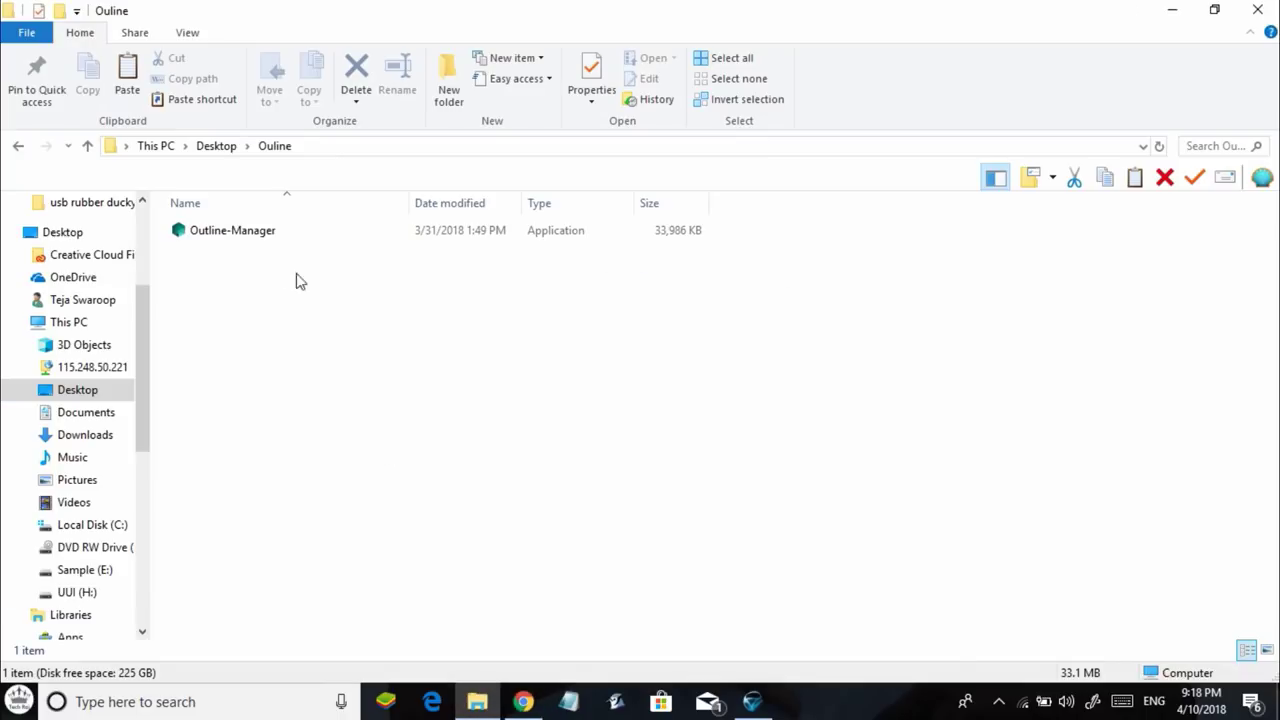
Launch the downloaded Outline-Manager file from the Desktop's Ouline folder.
left_click(238, 233)
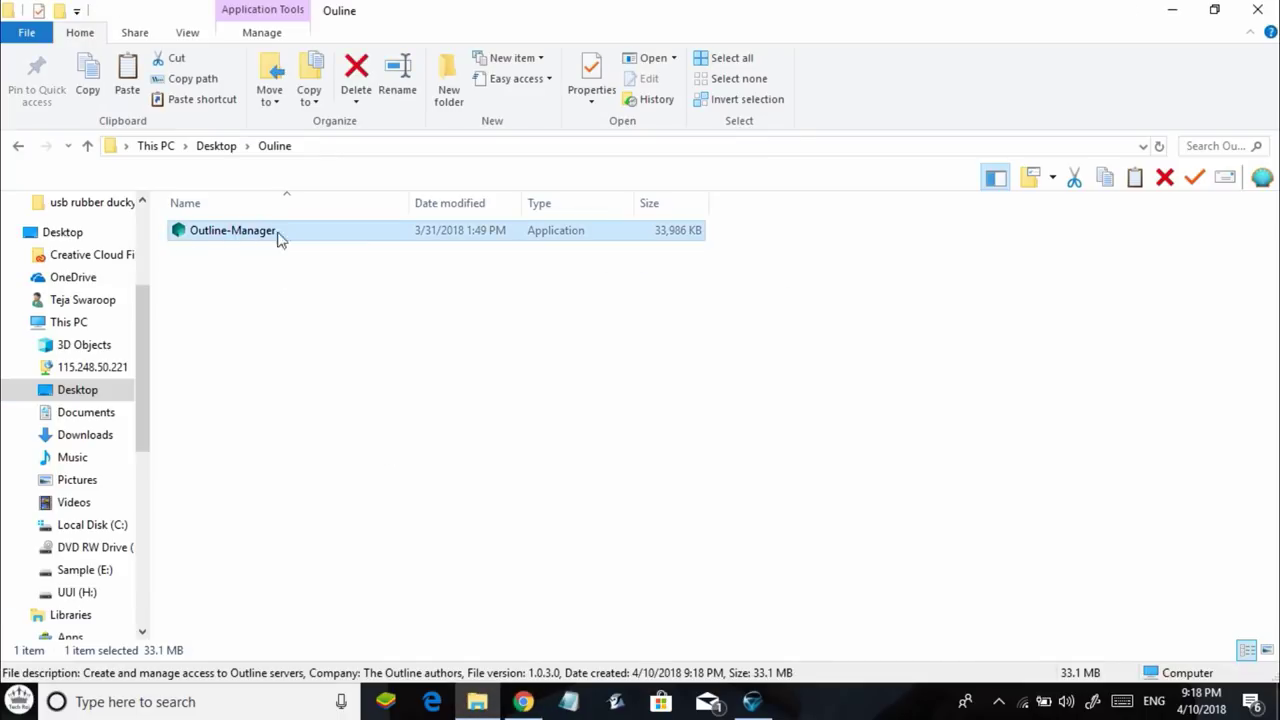
left_click(273, 272)
left_click(234, 236)
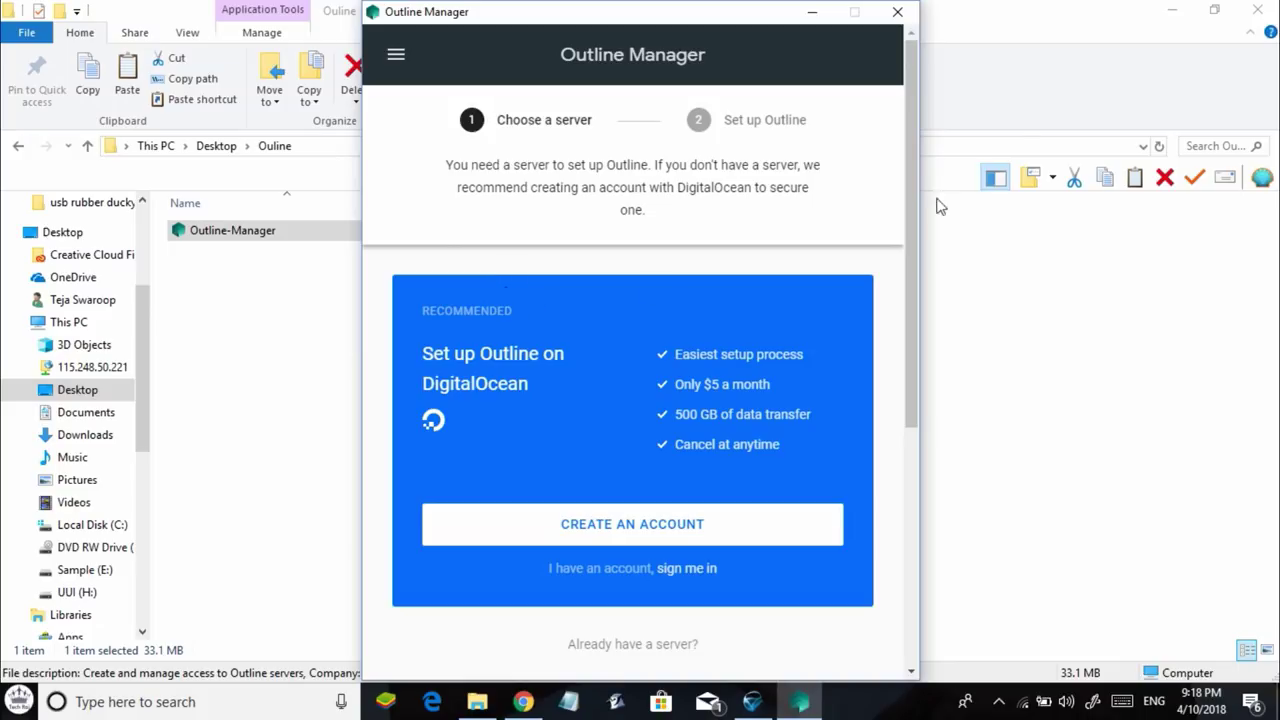
Hide File Explorer and read the Choose a server explanation about needing a server.
left_click(1172, 10)
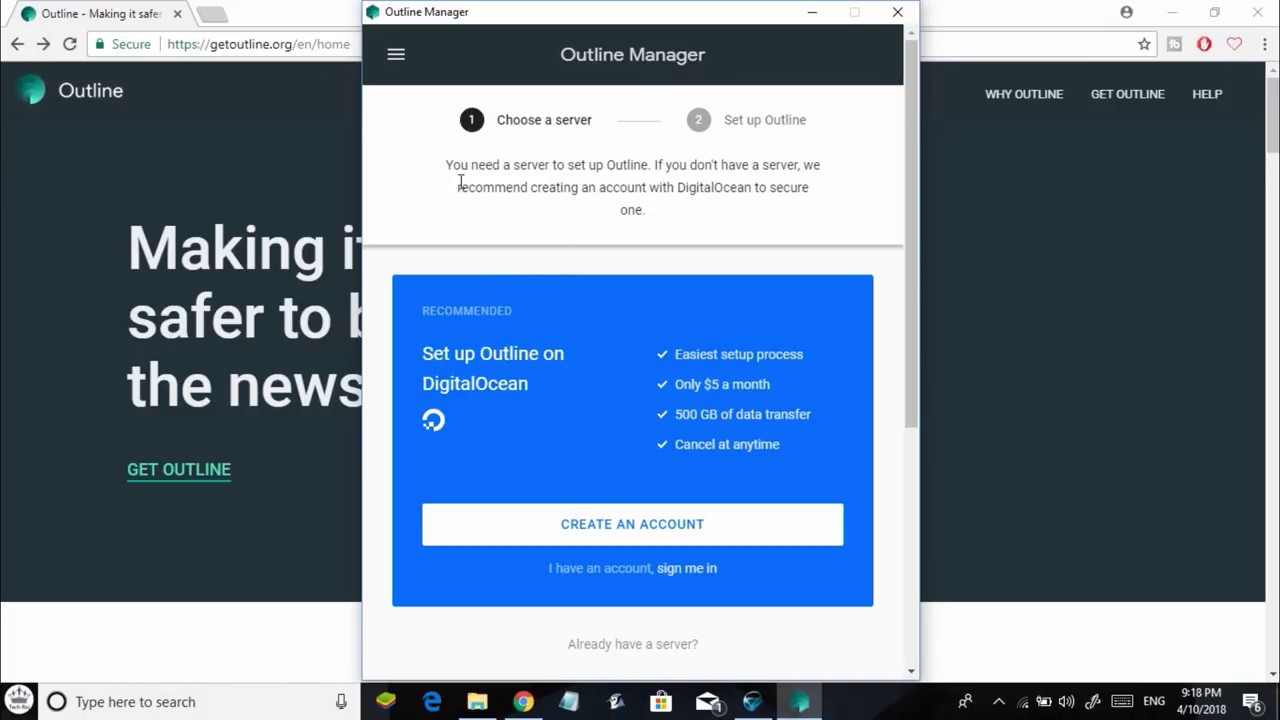
left_click_drag(452, 165, 704, 188)
left_click(736, 210)
Create a DigitalOcean account with the user's e-mail address and a password, and submit.
left_click(642, 538)
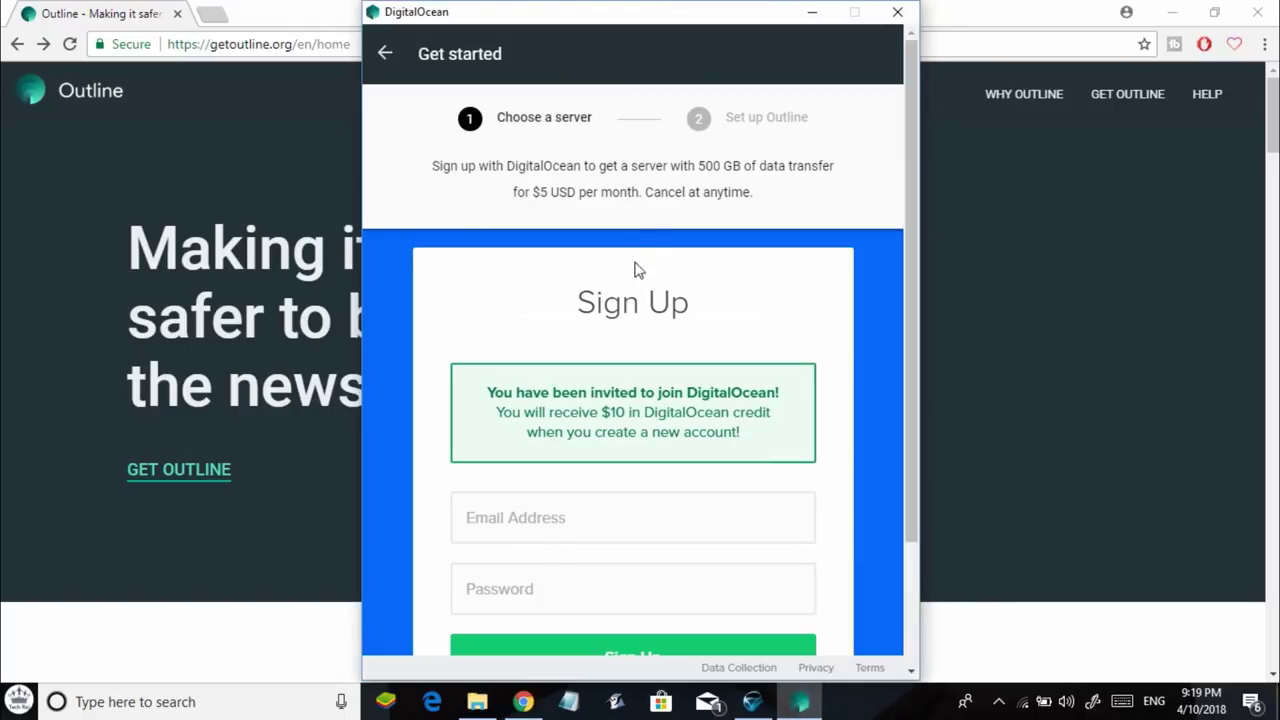
scroll(636, 268, "down", 1)
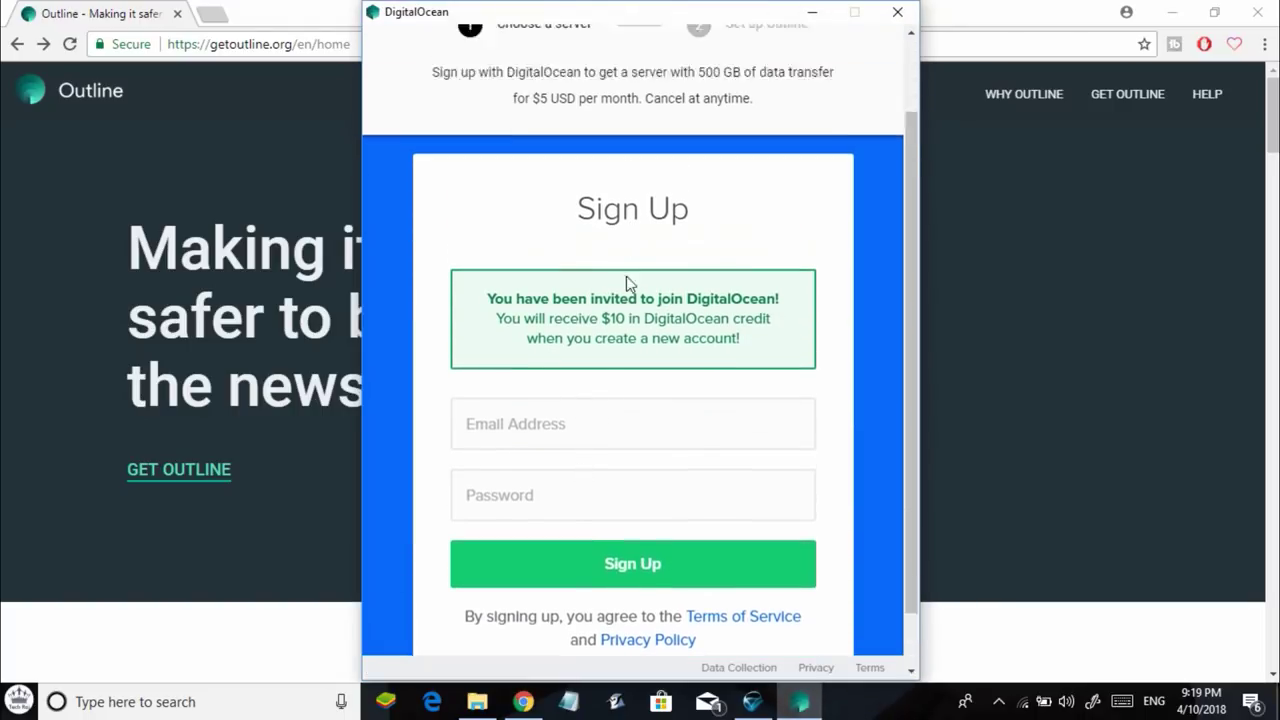
scroll(628, 284, "down", 1)
left_click(588, 378)
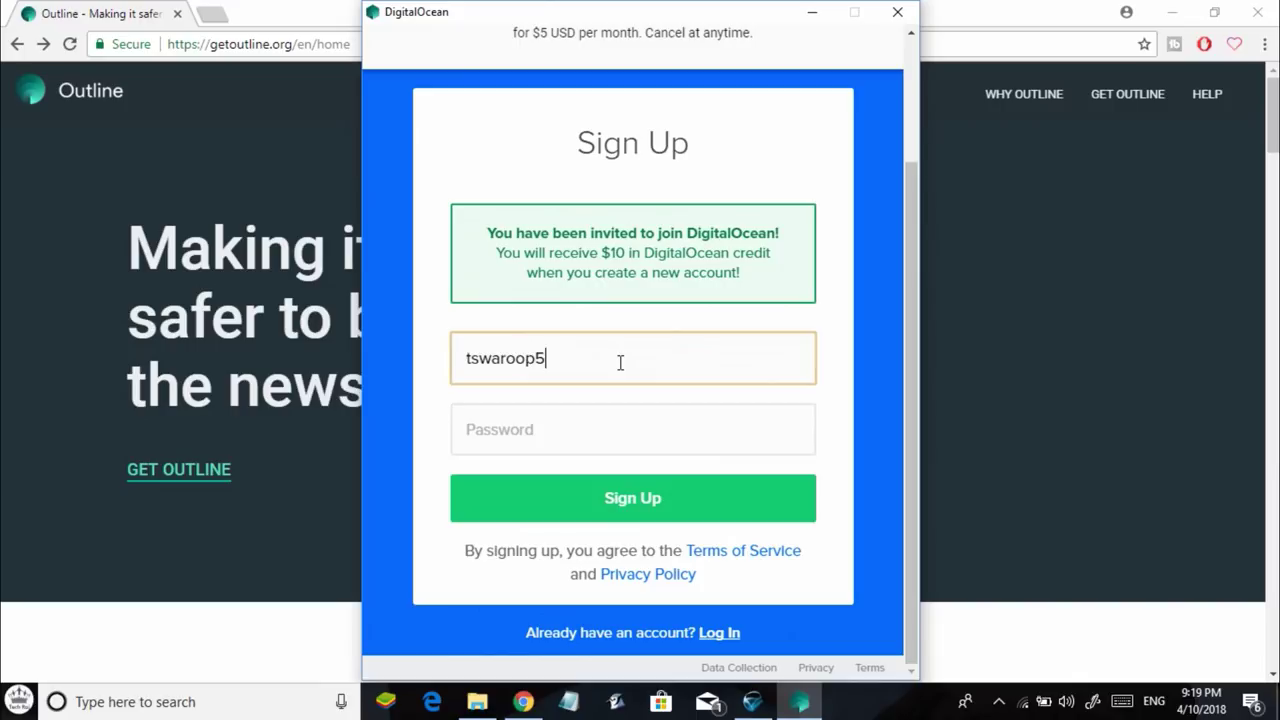
key("Tab")
type("t")
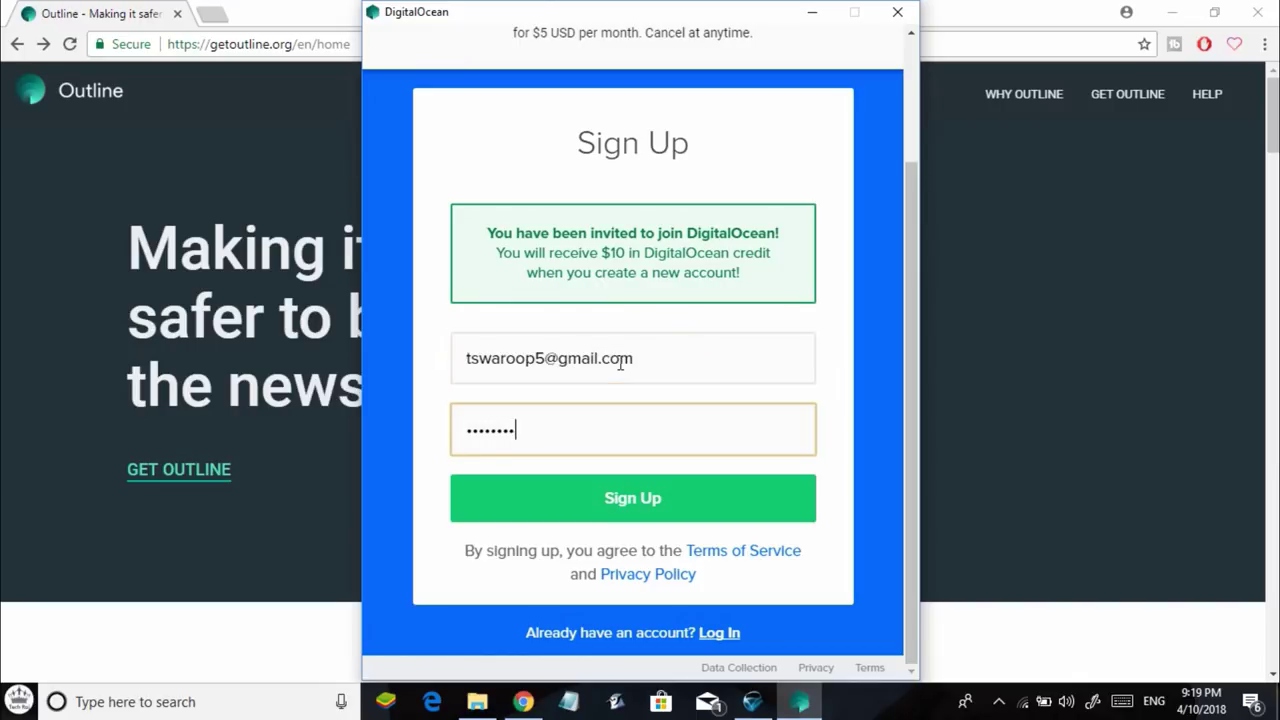
left_click(622, 500)
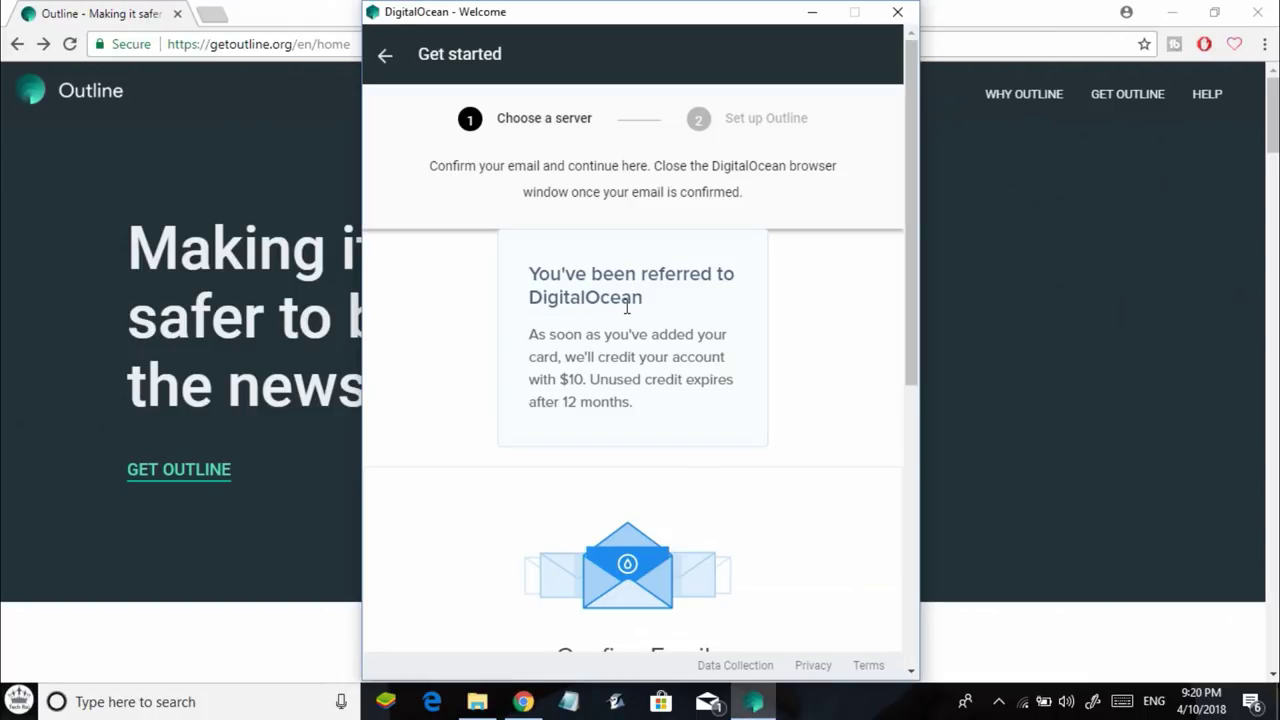
Read the confirm-email note, then log in to the DigitalOcean account.
left_click_drag(430, 166, 770, 200)
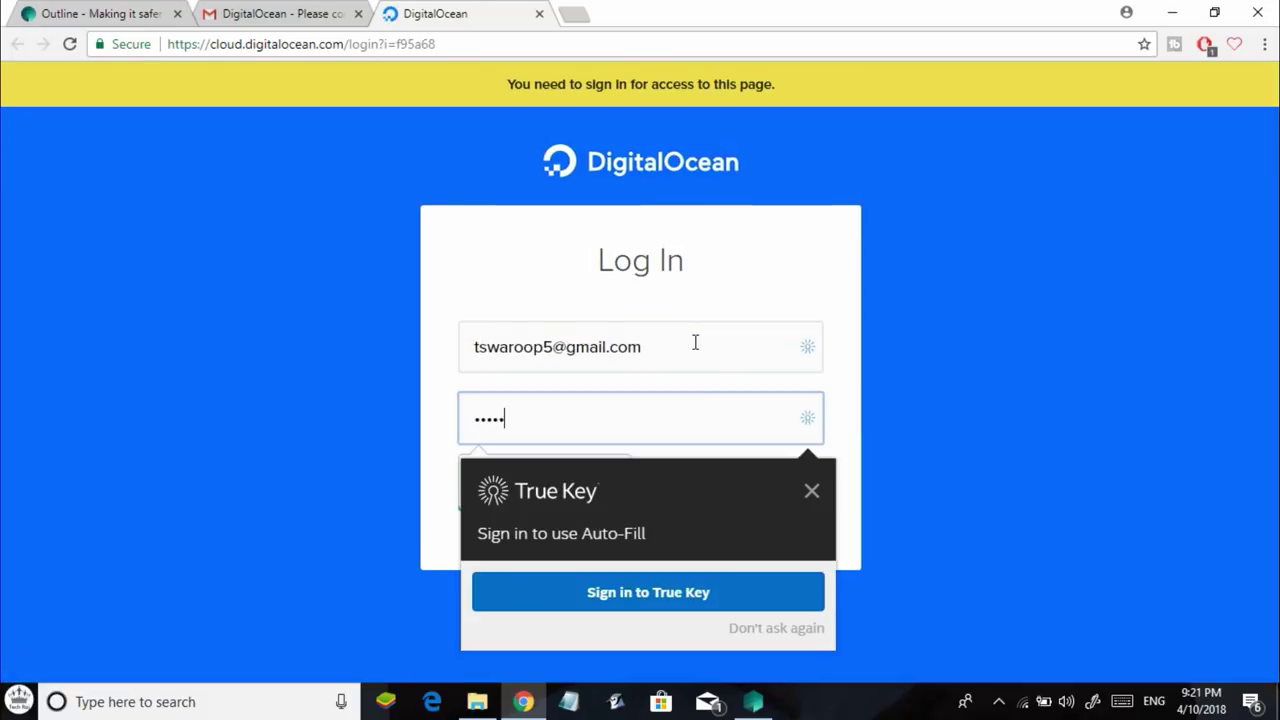
left_click(750, 500)
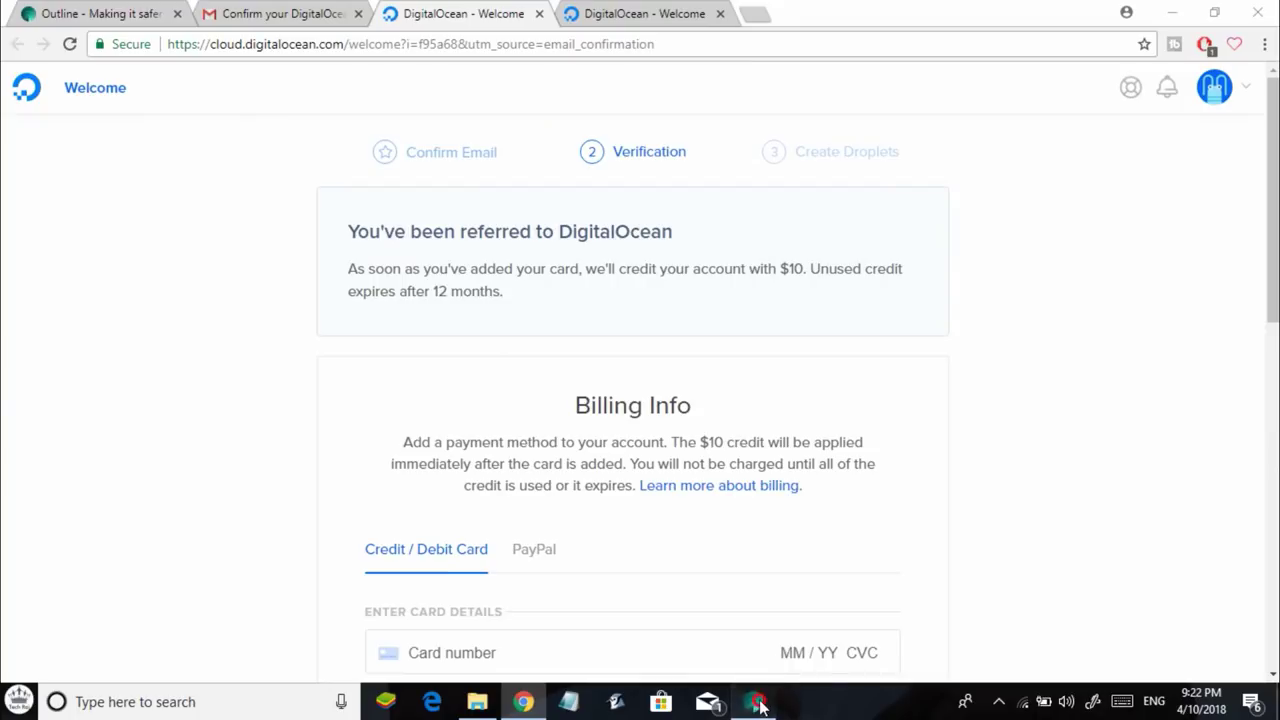
Return to the Outline setup window and enter the card details under Billing Info.
left_click(754, 701)
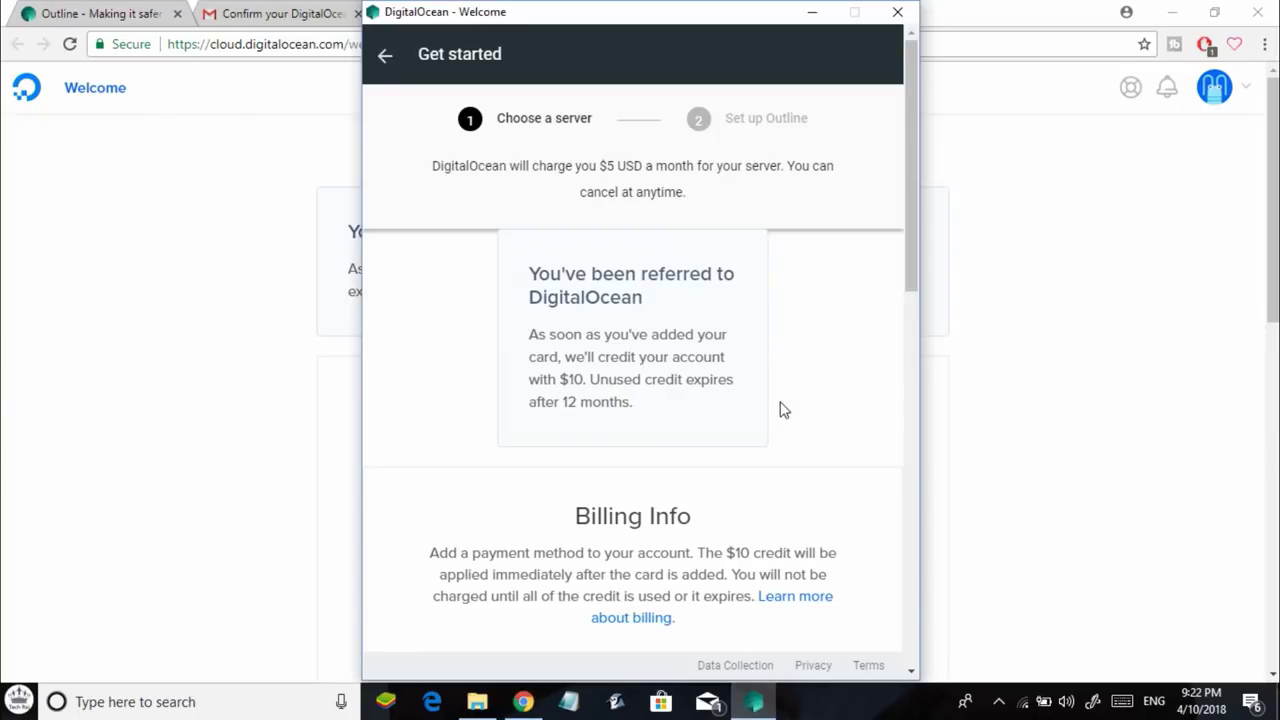
scroll(783, 410, "down", 5)
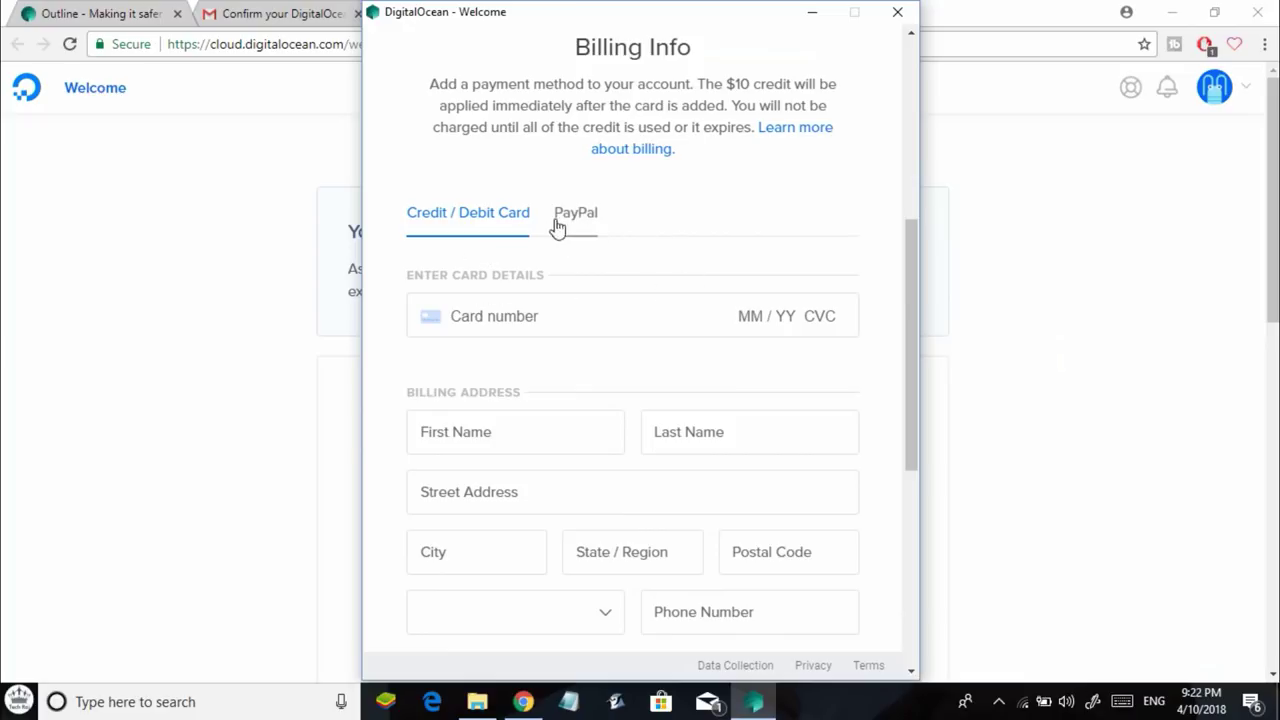
left_click(494, 305)
left_click(566, 360)
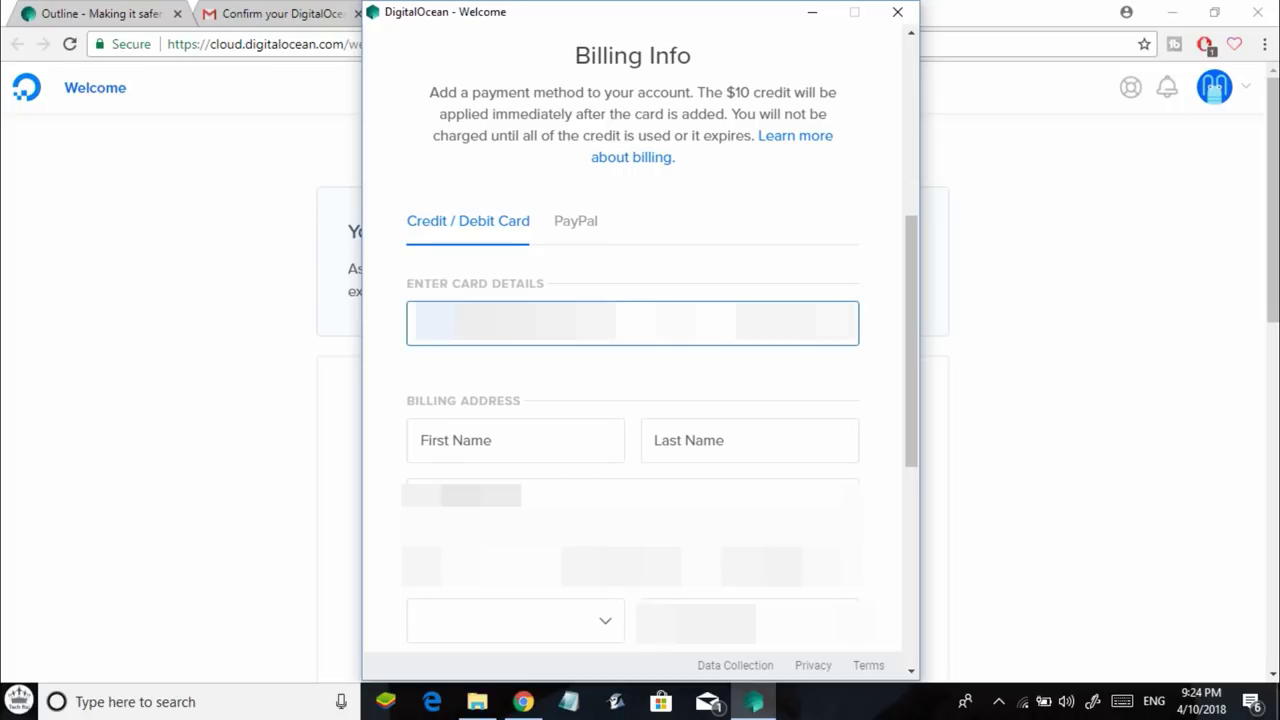
Fill in the cardholder's first and last name, then save the card.
left_click(515, 440)
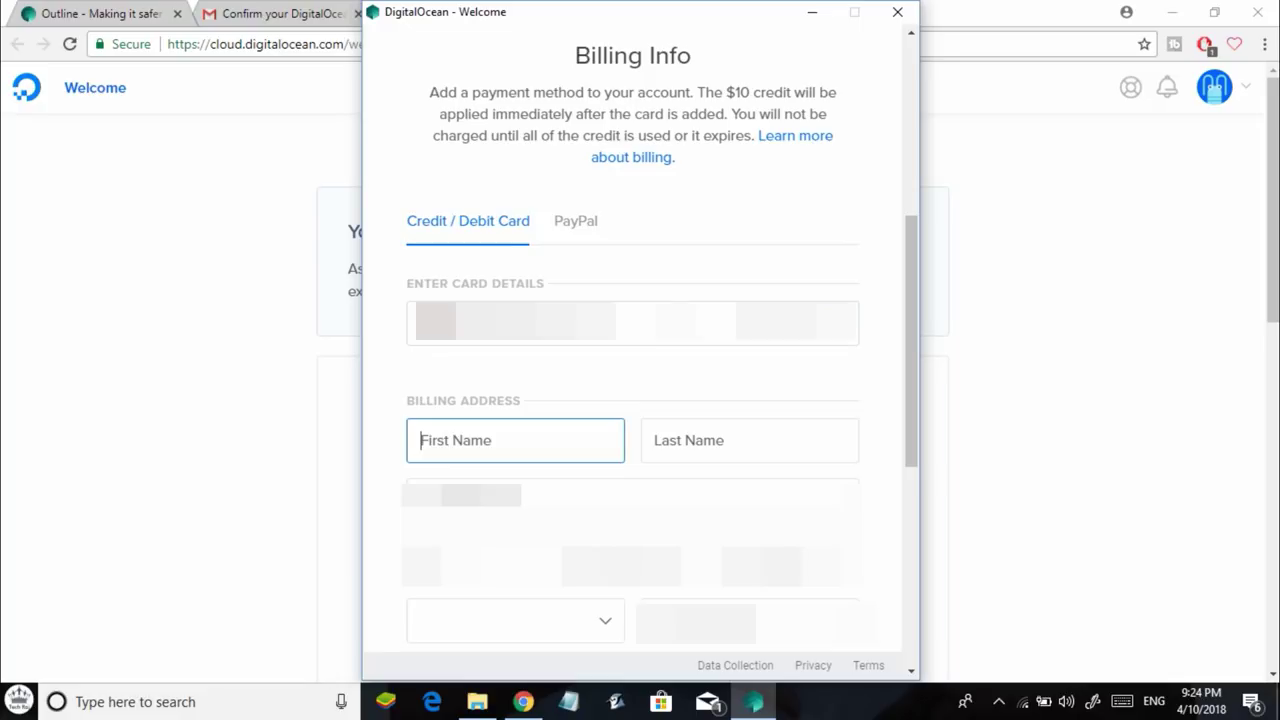
key("Tab")
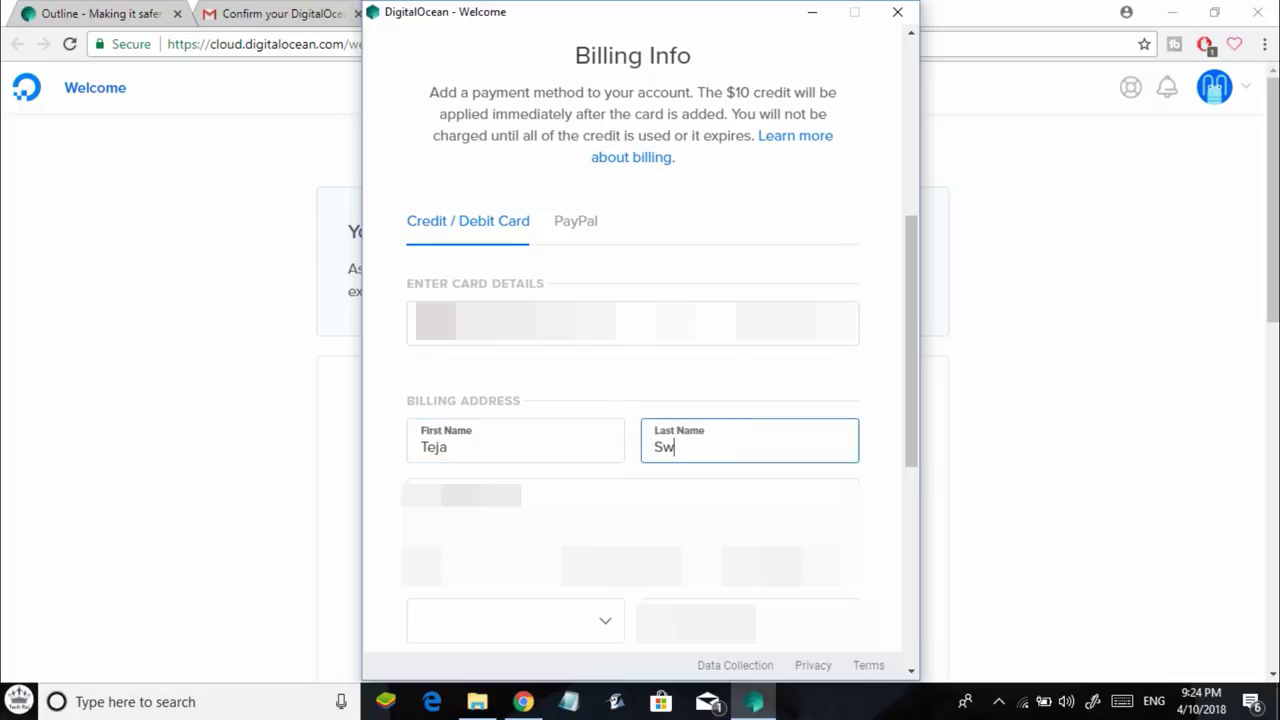
key("Tab")
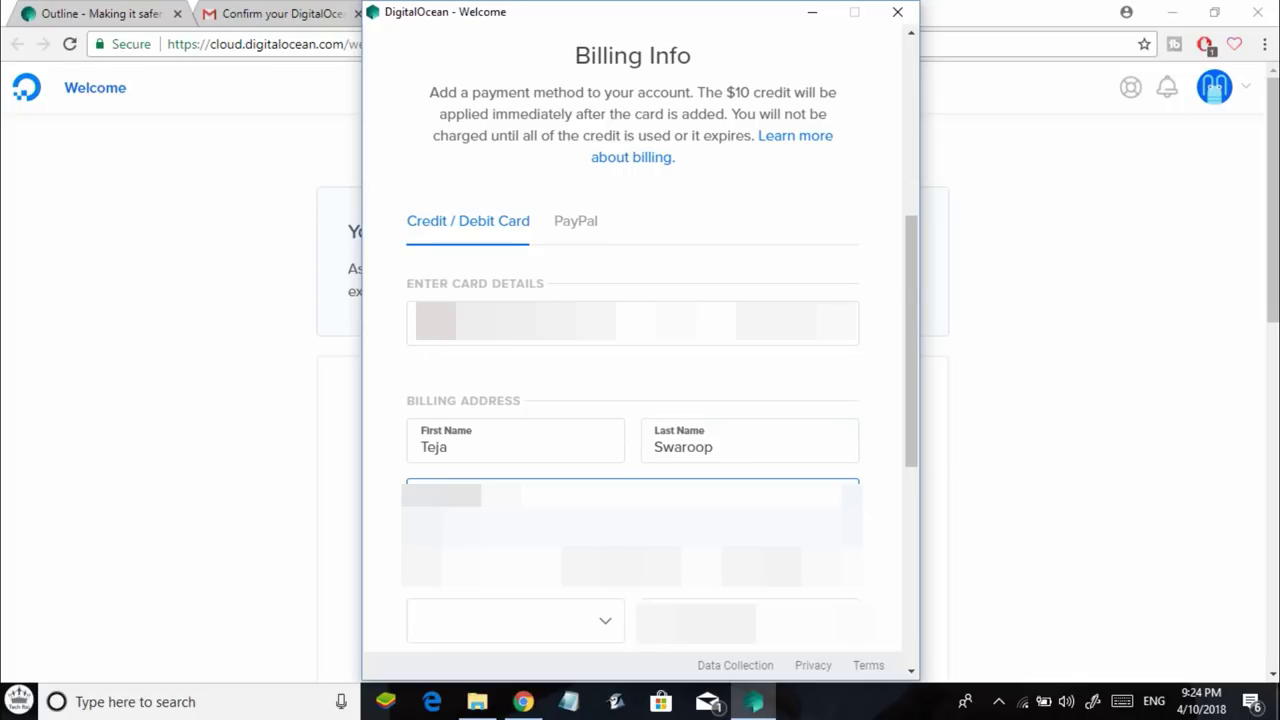
scroll(655, 510, "down", 2)
left_click(655, 510)
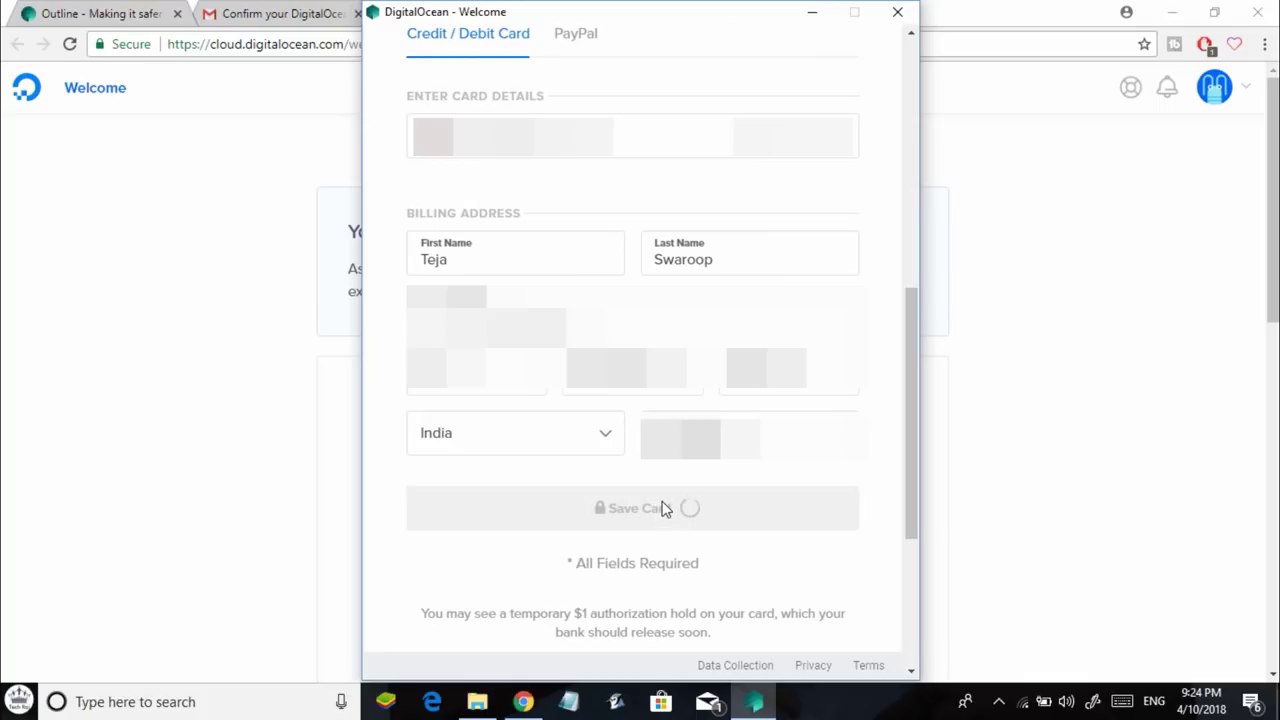
Close the failed setup window and relaunch Outline Manager from the Start menu.
left_click(897, 11)
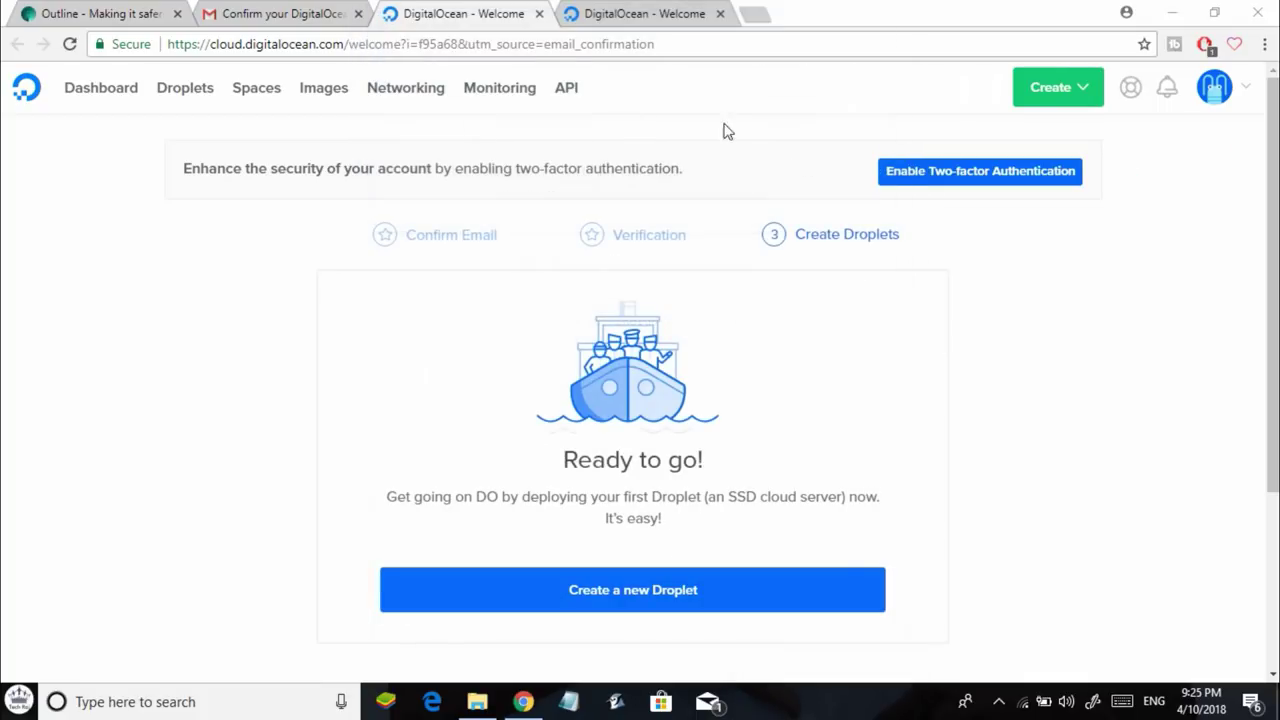
left_click(22, 700)
key("Escape")
key("super")
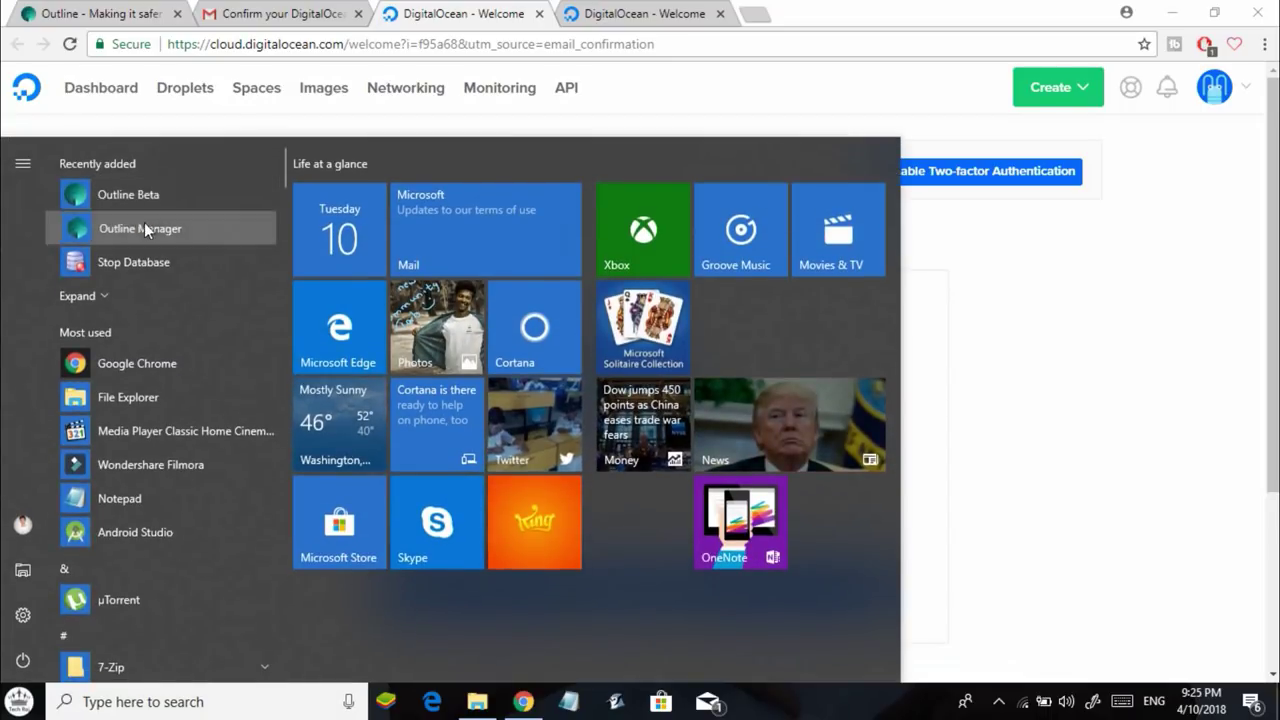
left_click(145, 229)
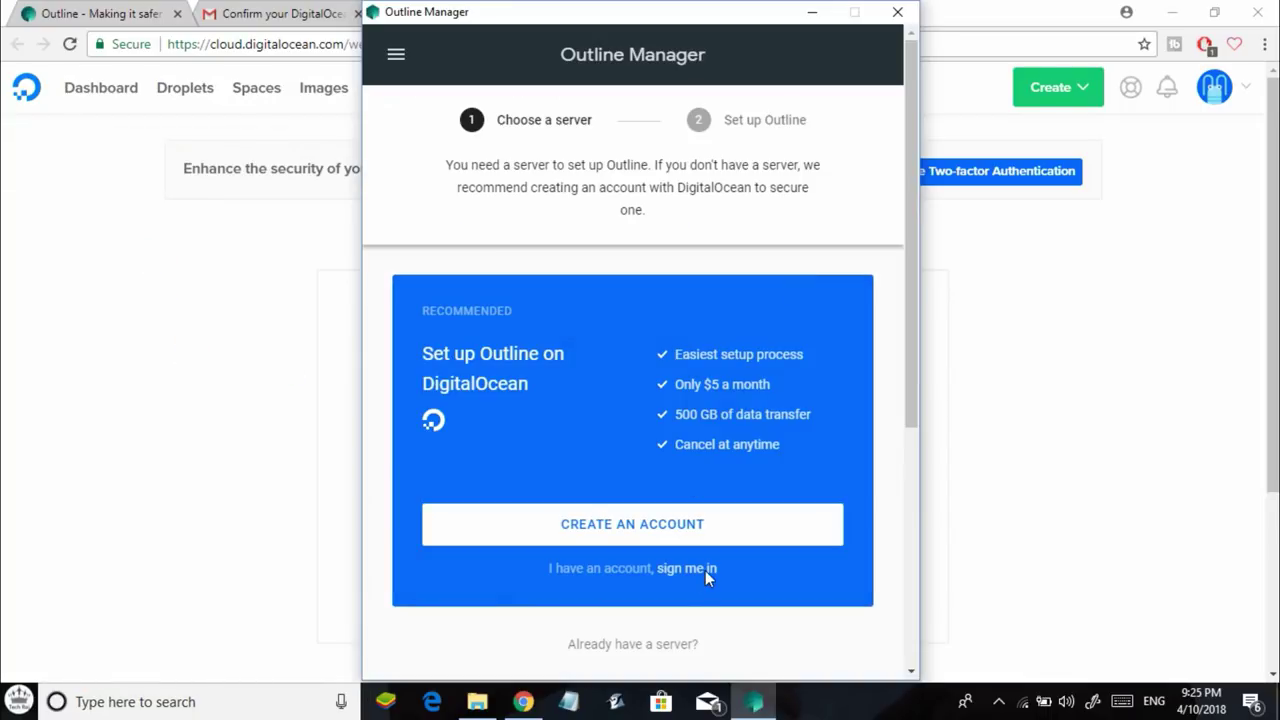
Sign in to DigitalOcean with the account e-mail and password, then authorize Outline for the account.
left_click(705, 570)
left_click(634, 400)
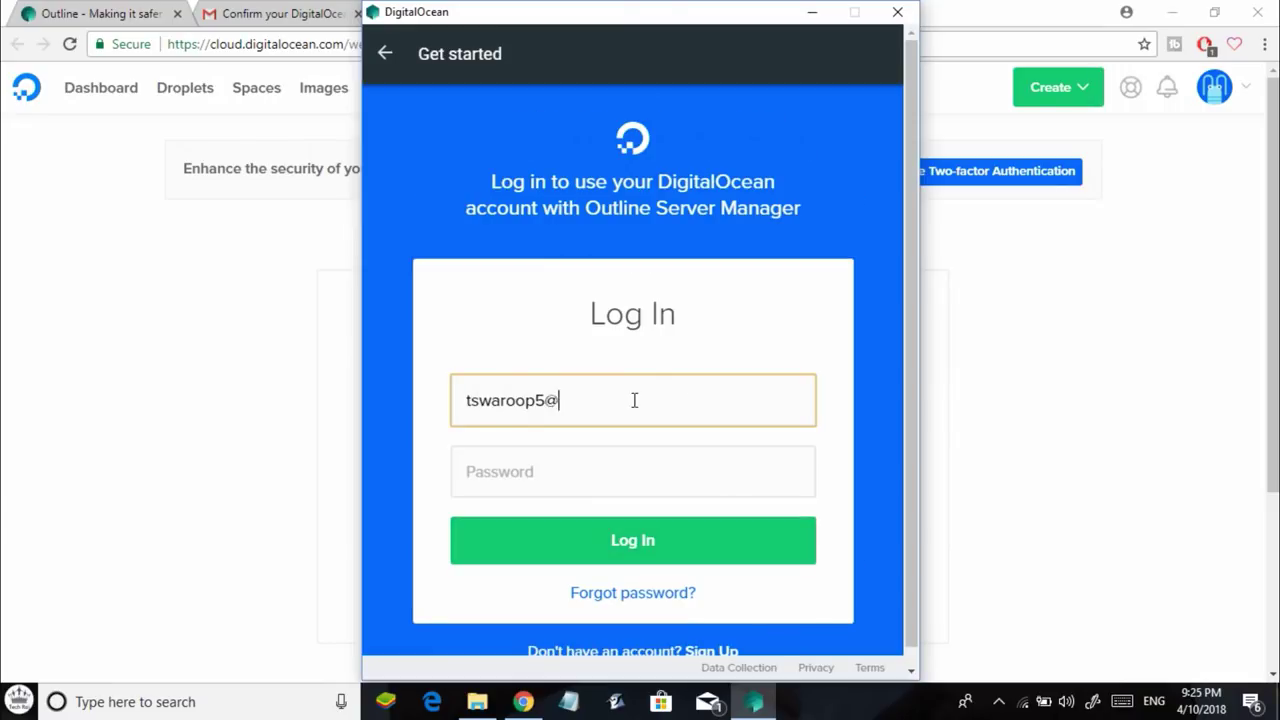
key("Tab")
type("**********")
left_click(634, 537)
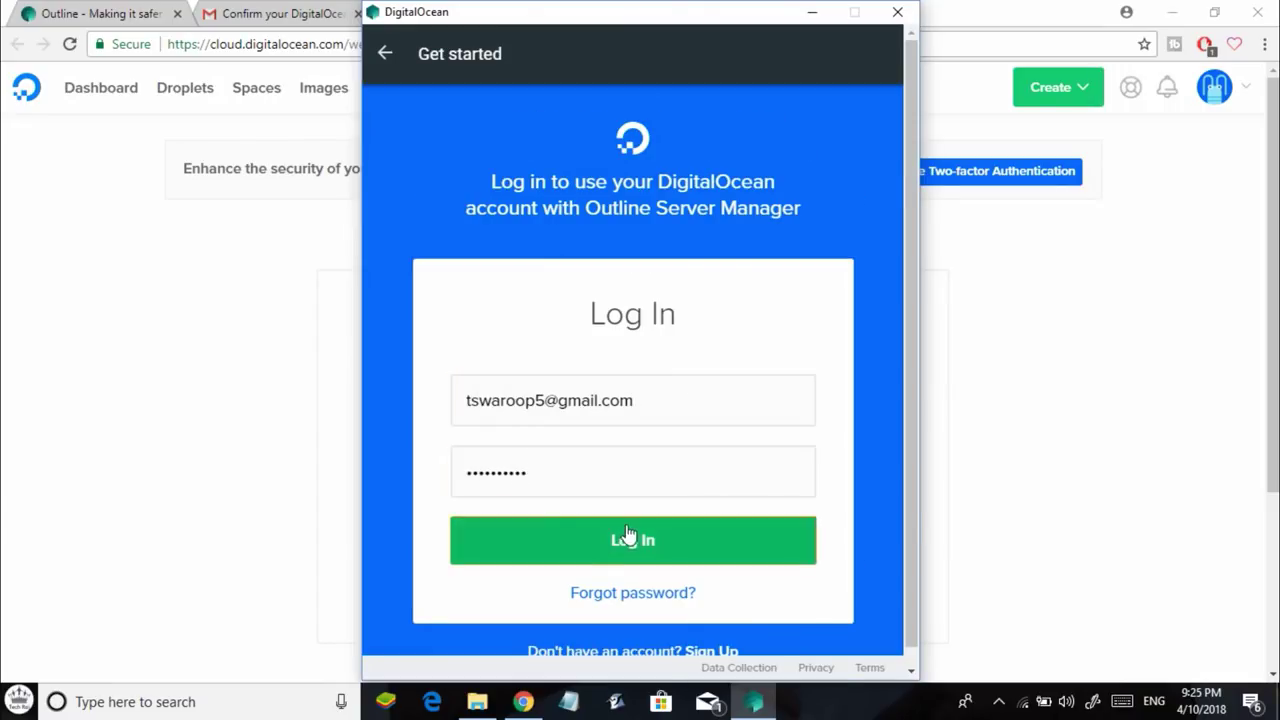
scroll(655, 452, "down", 5)
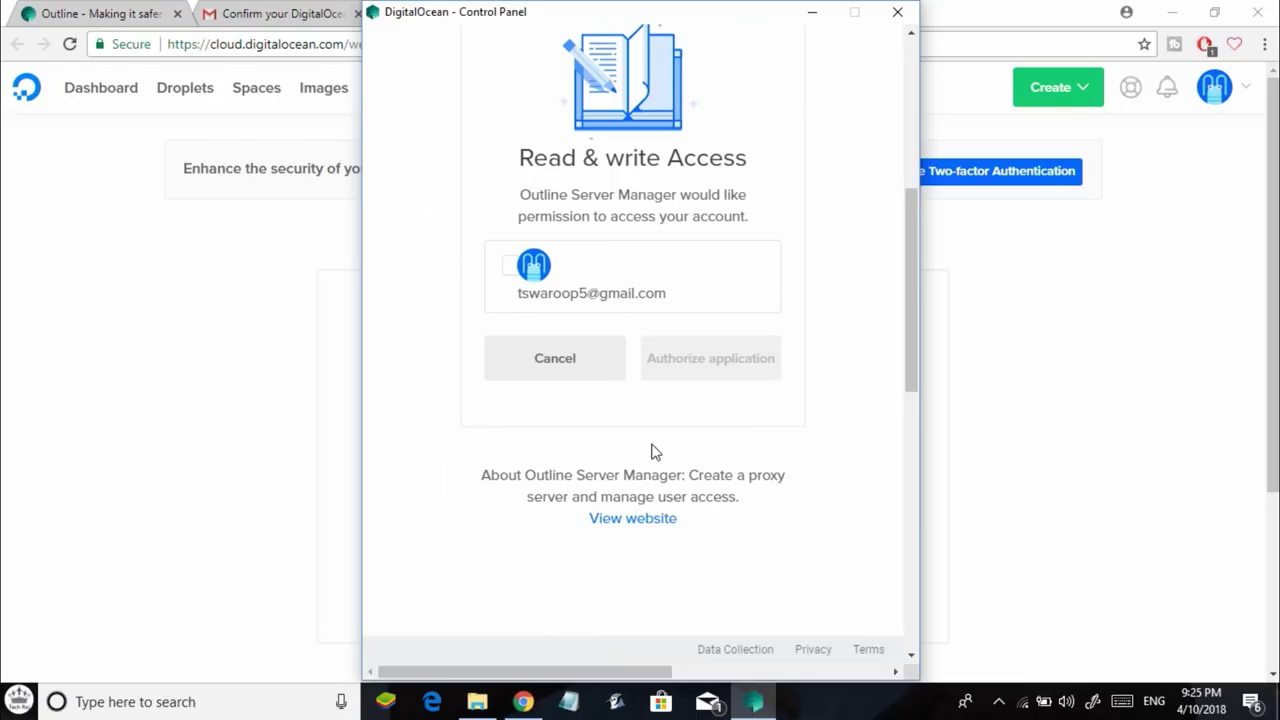
left_click(514, 266)
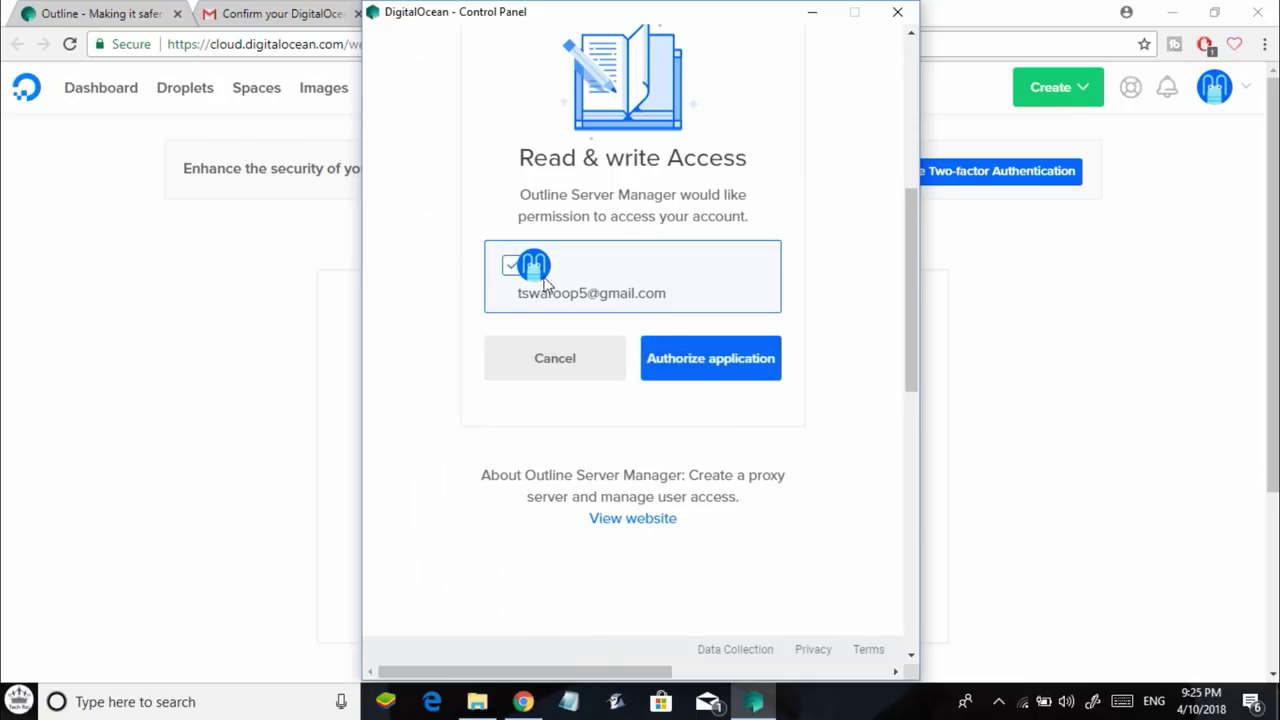
left_click(703, 370)
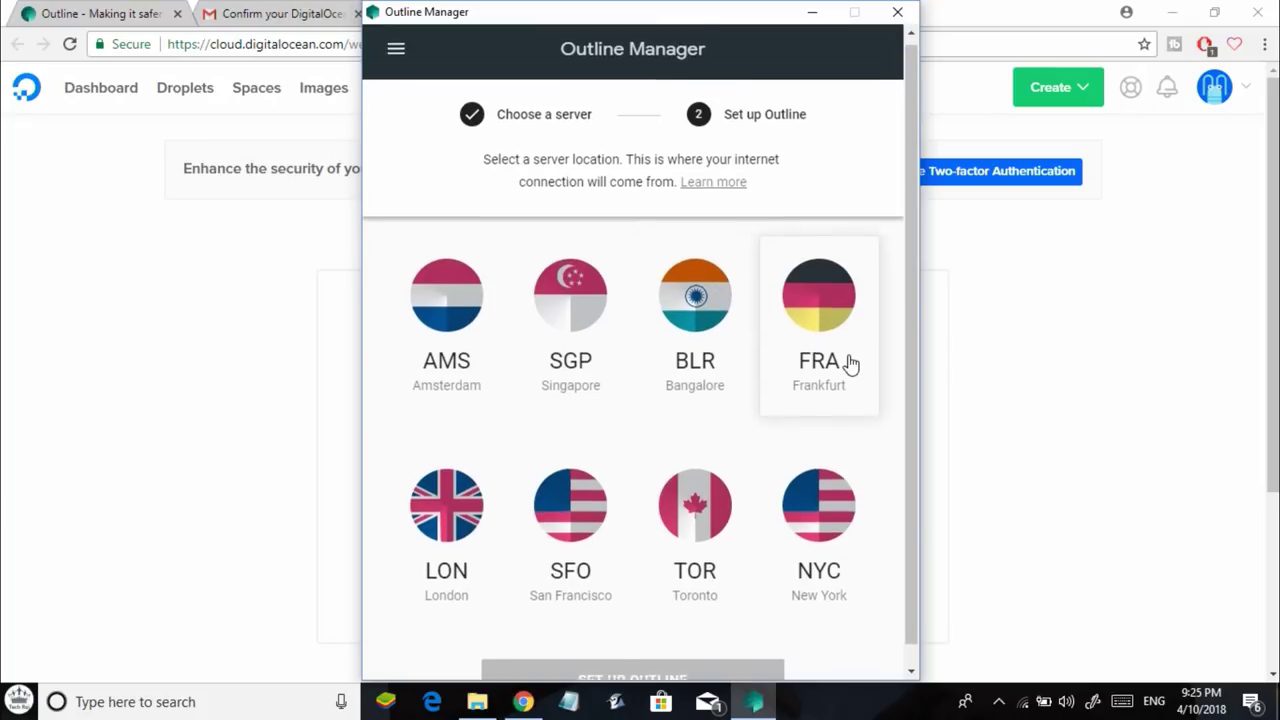
Choose Bangalore as the server location and create the Outline server on DigitalOcean.
scroll(846, 363, "down", 1)
scroll(466, 306, "up", 1)
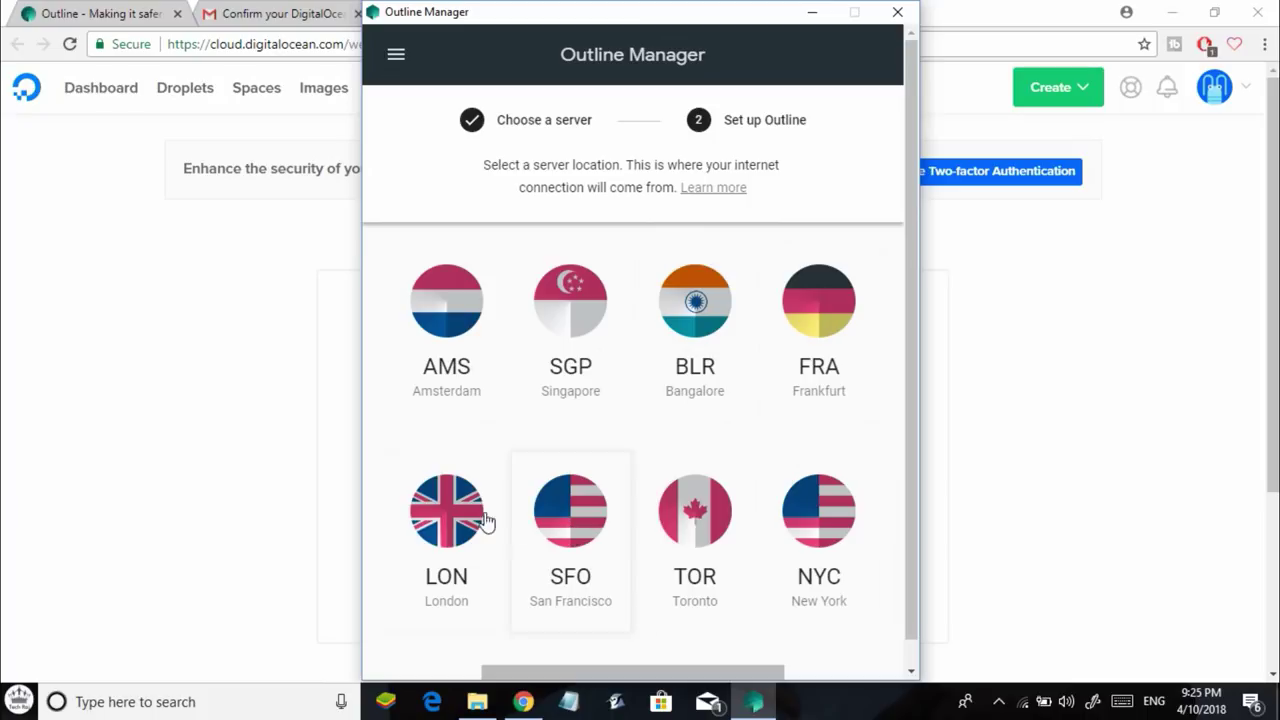
left_click(457, 395)
left_click(728, 386)
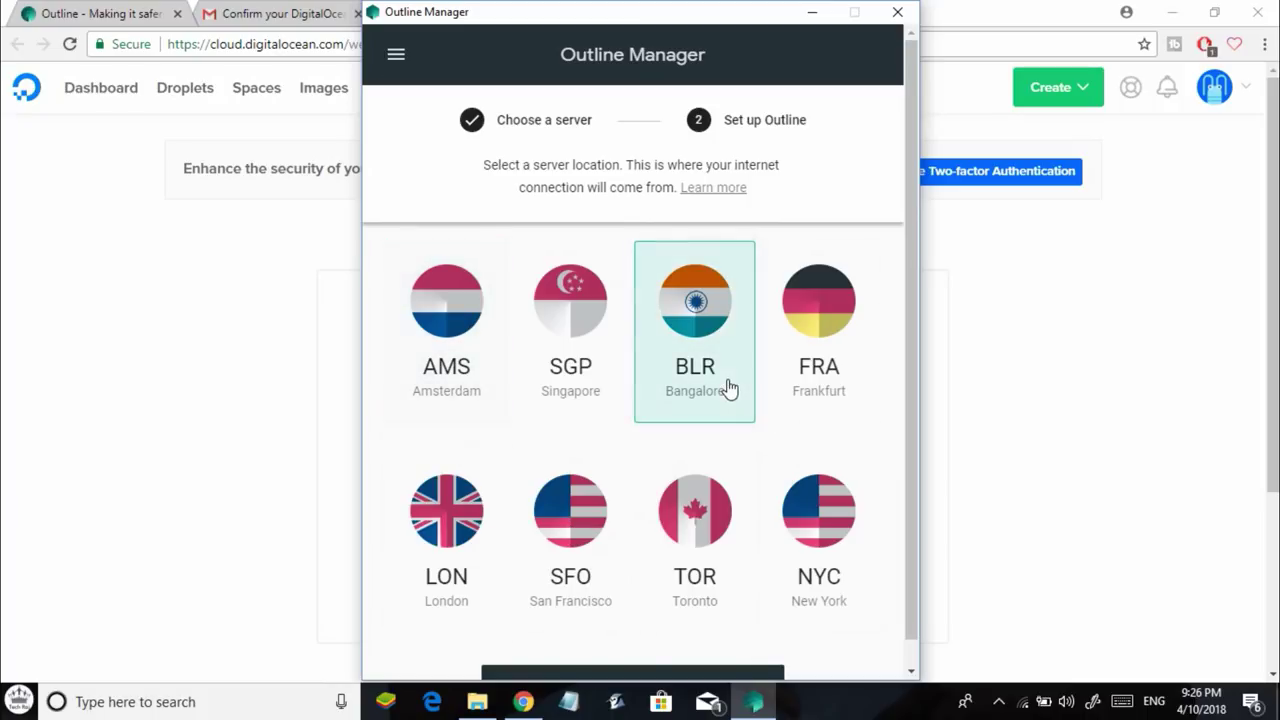
scroll(785, 450, "down", 1)
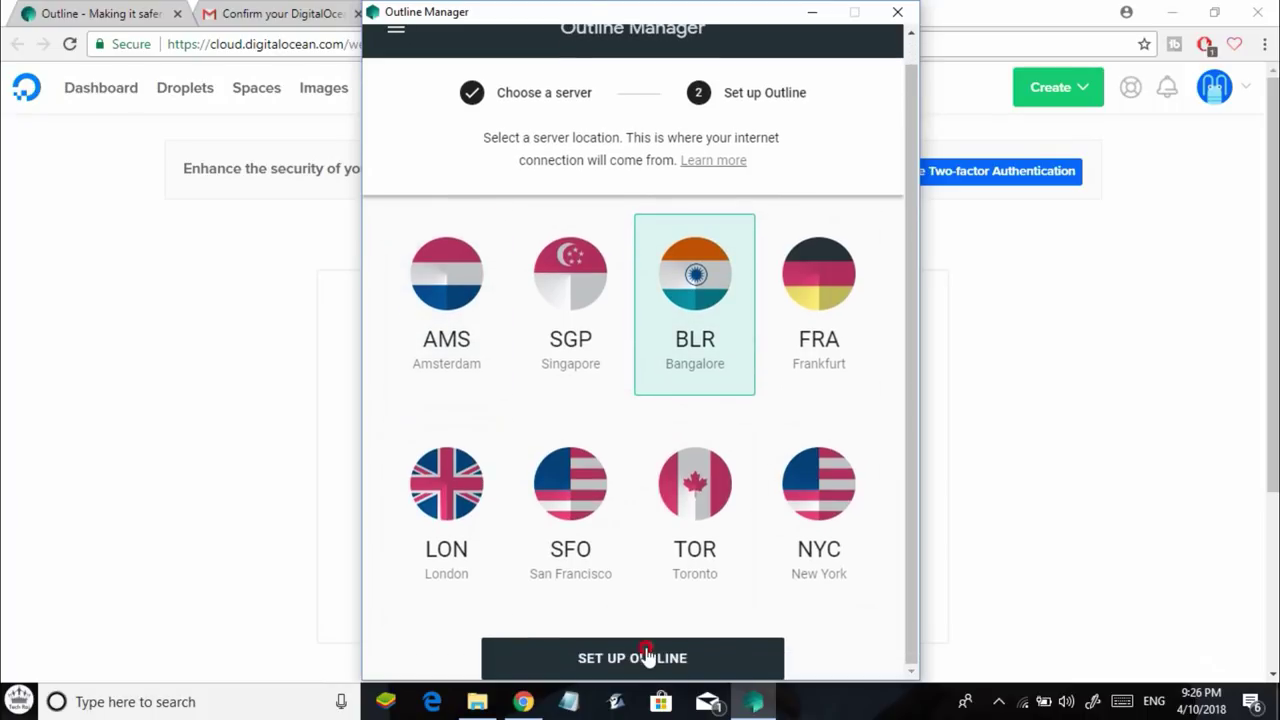
left_click(648, 657)
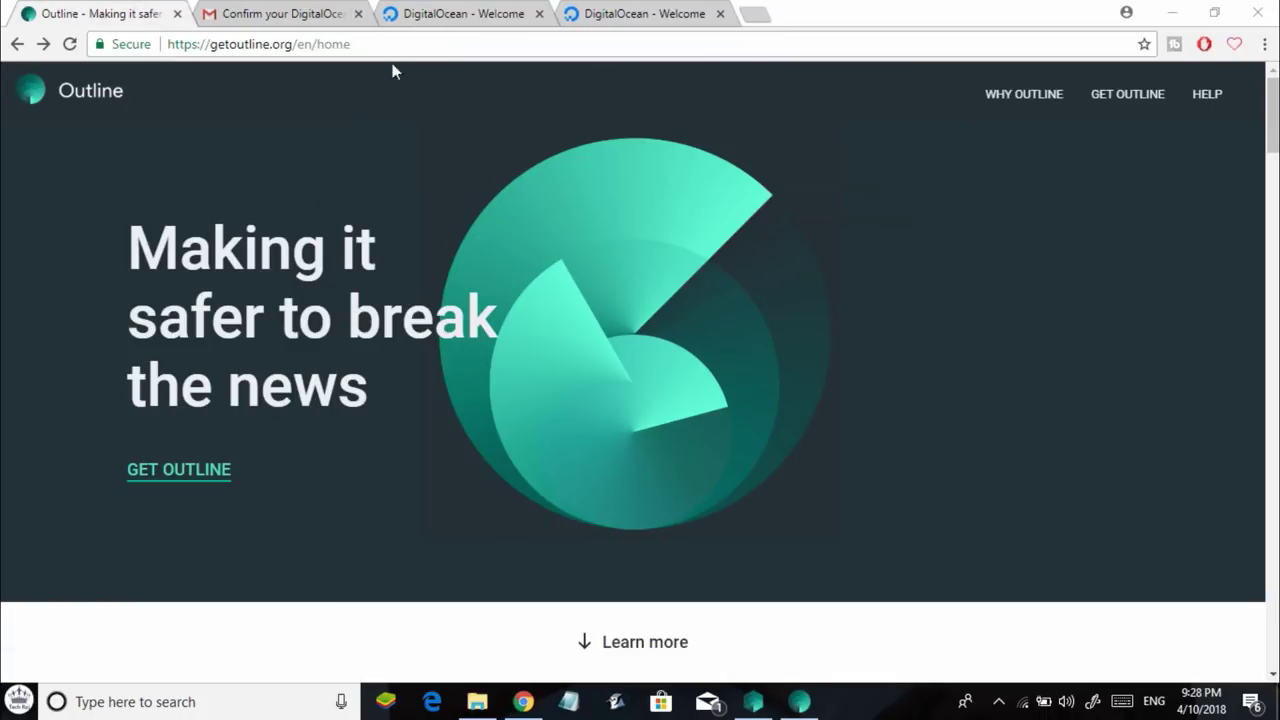
On the getoutline.org tab, download the Outline client for Windows from Start connecting.
left_click(687, 12)
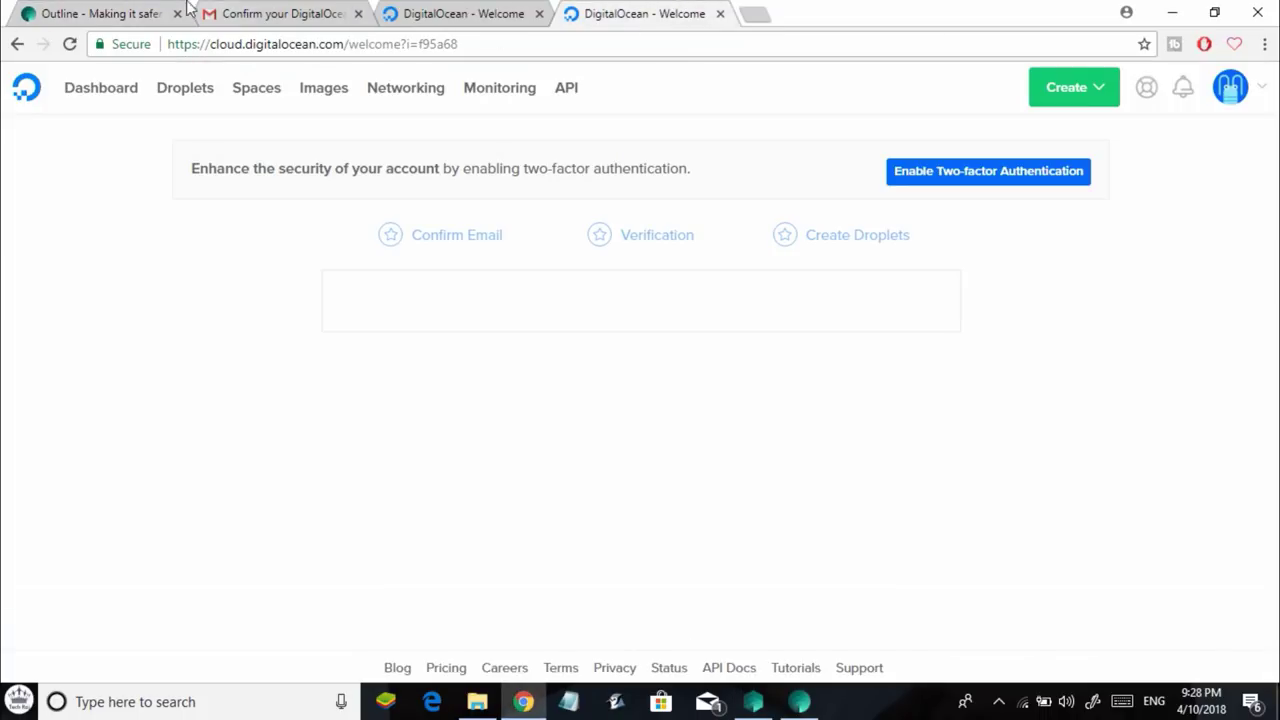
left_click(60, 13)
left_click(330, 44)
left_click(1125, 97)
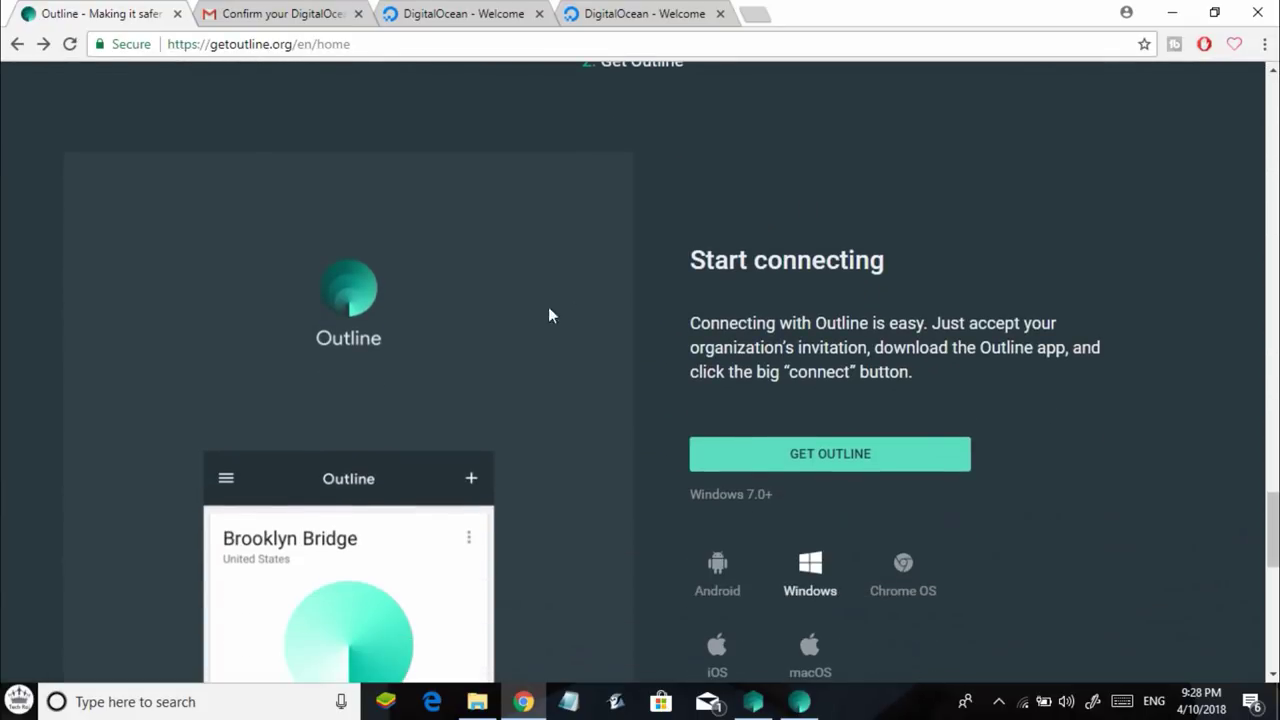
scroll(568, 366, "down", 1)
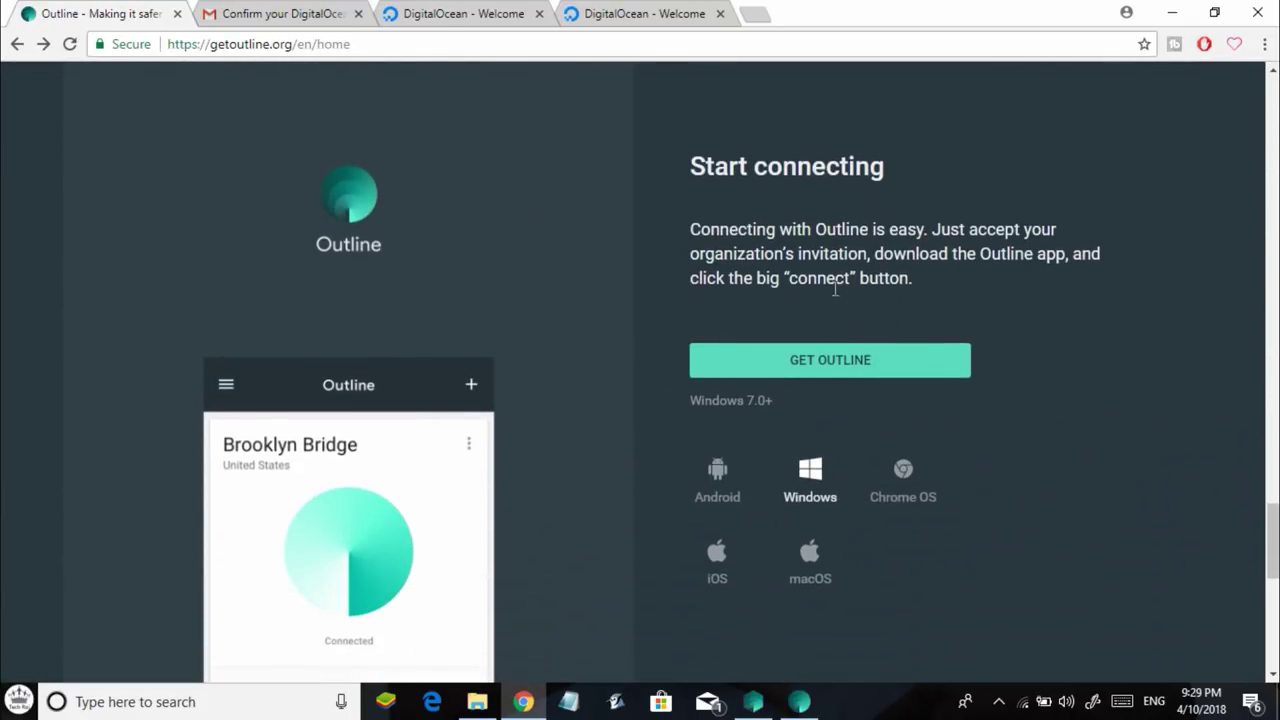
left_click(793, 361)
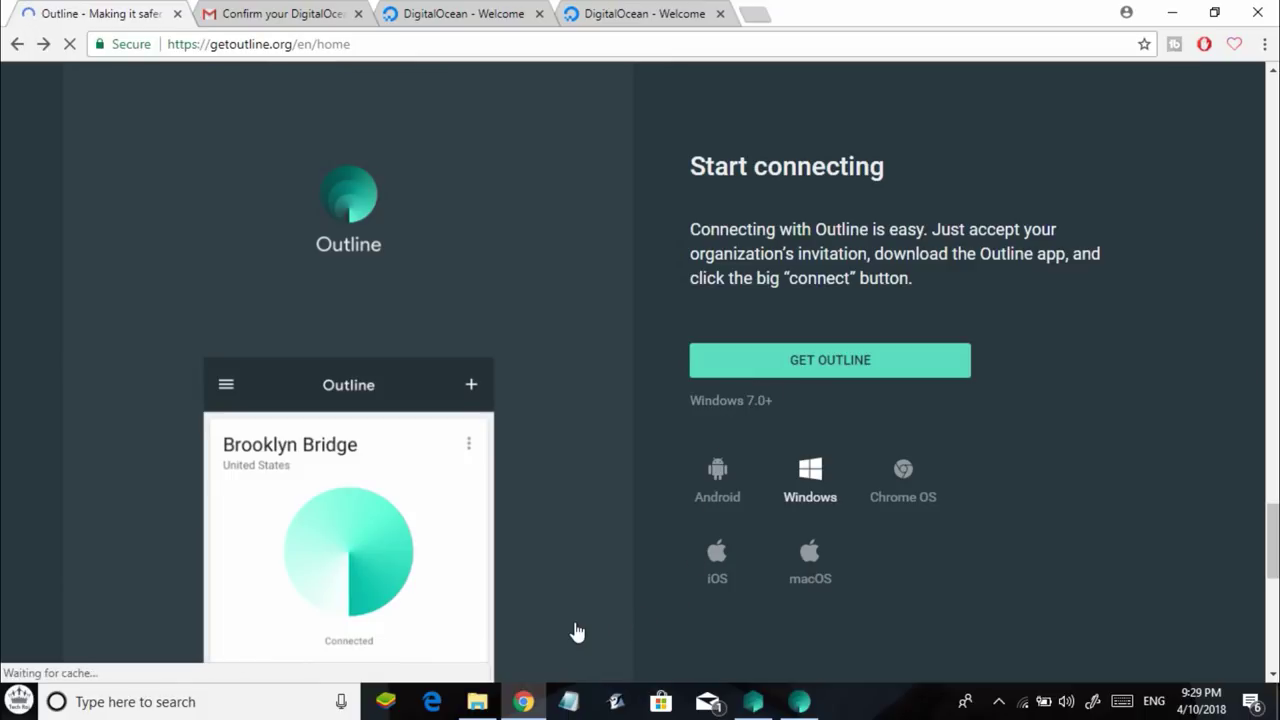
Run the Outline-Client installer from the Outline folder, then minimize File Explorer.
left_click(205, 232)
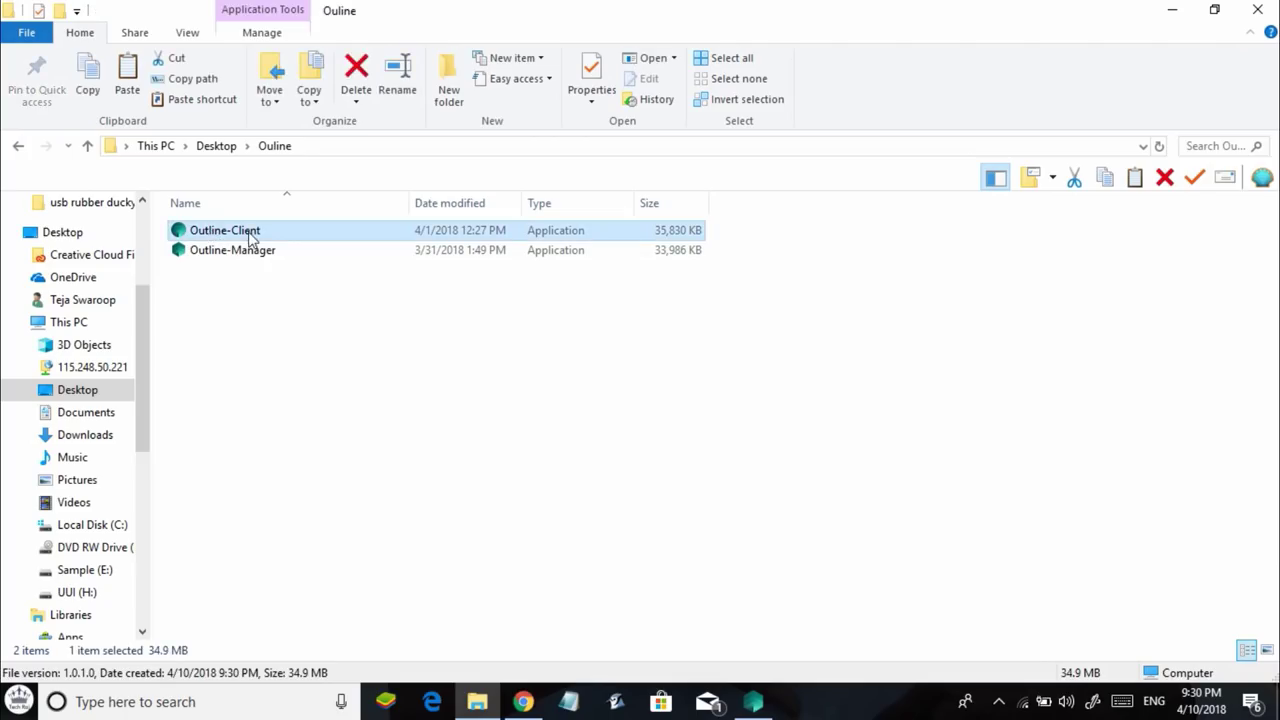
left_click(360, 323)
left_click(233, 237)
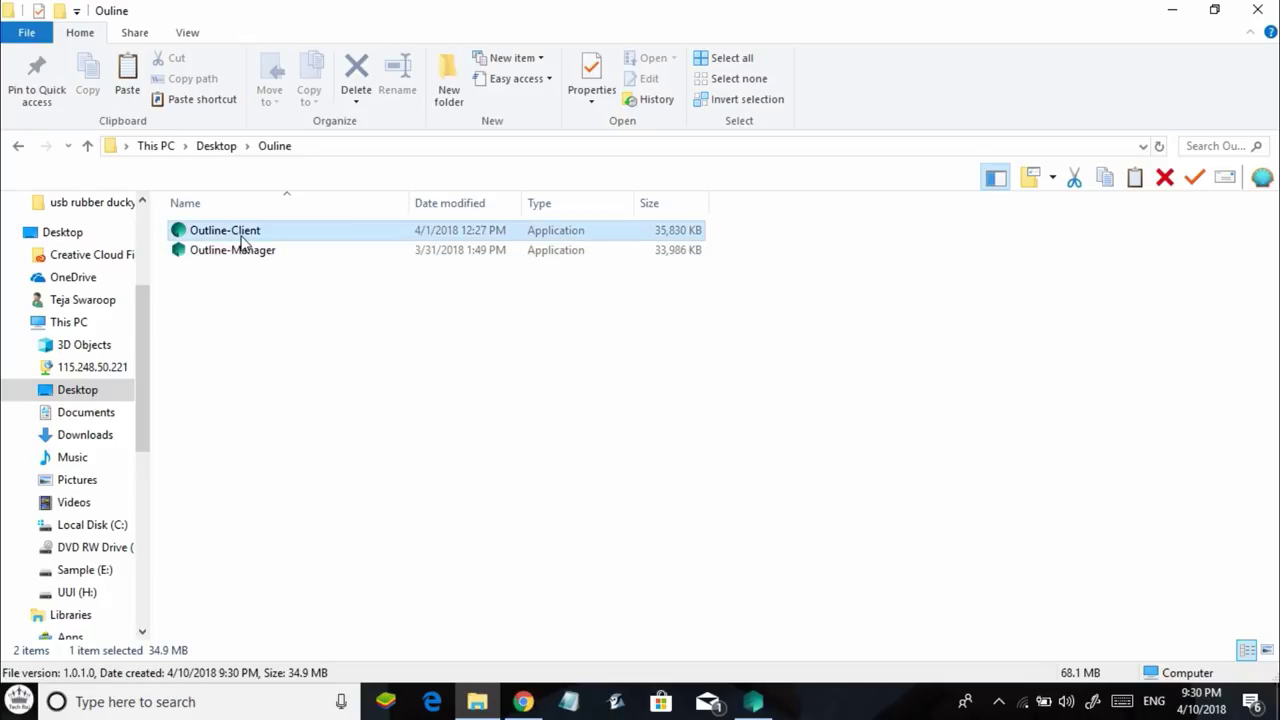
double_click(233, 241)
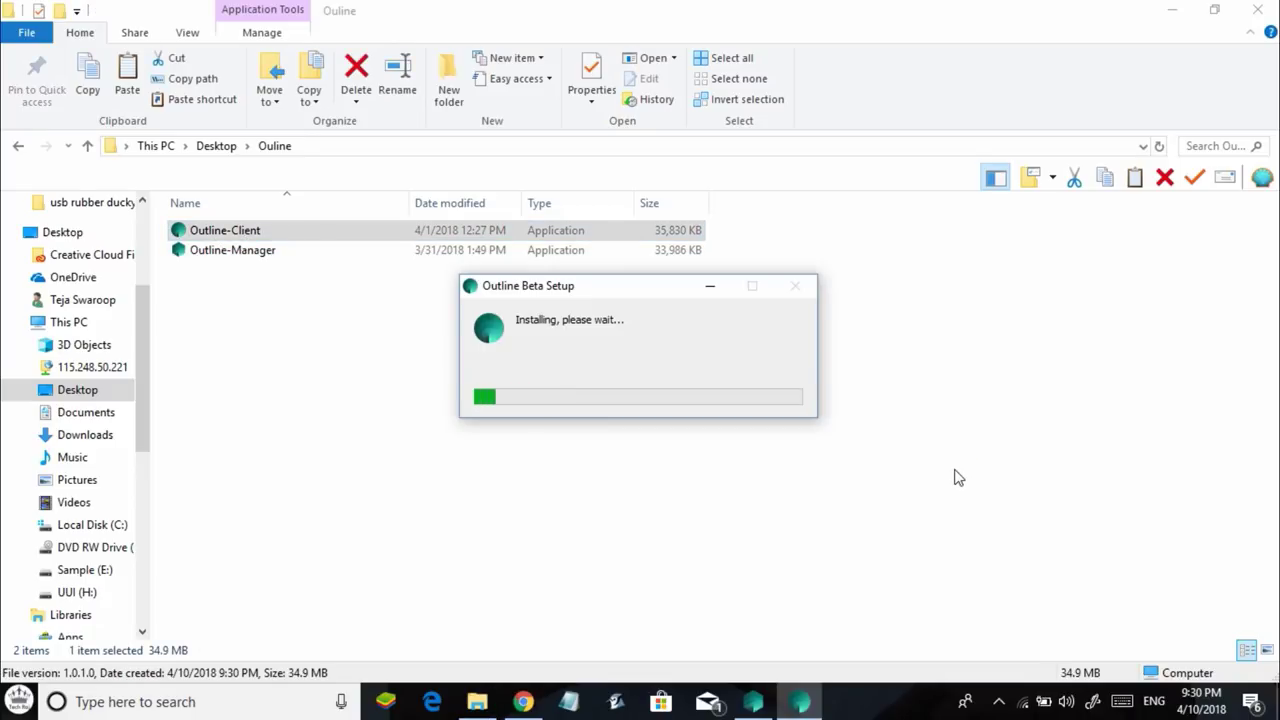
left_click(1172, 9)
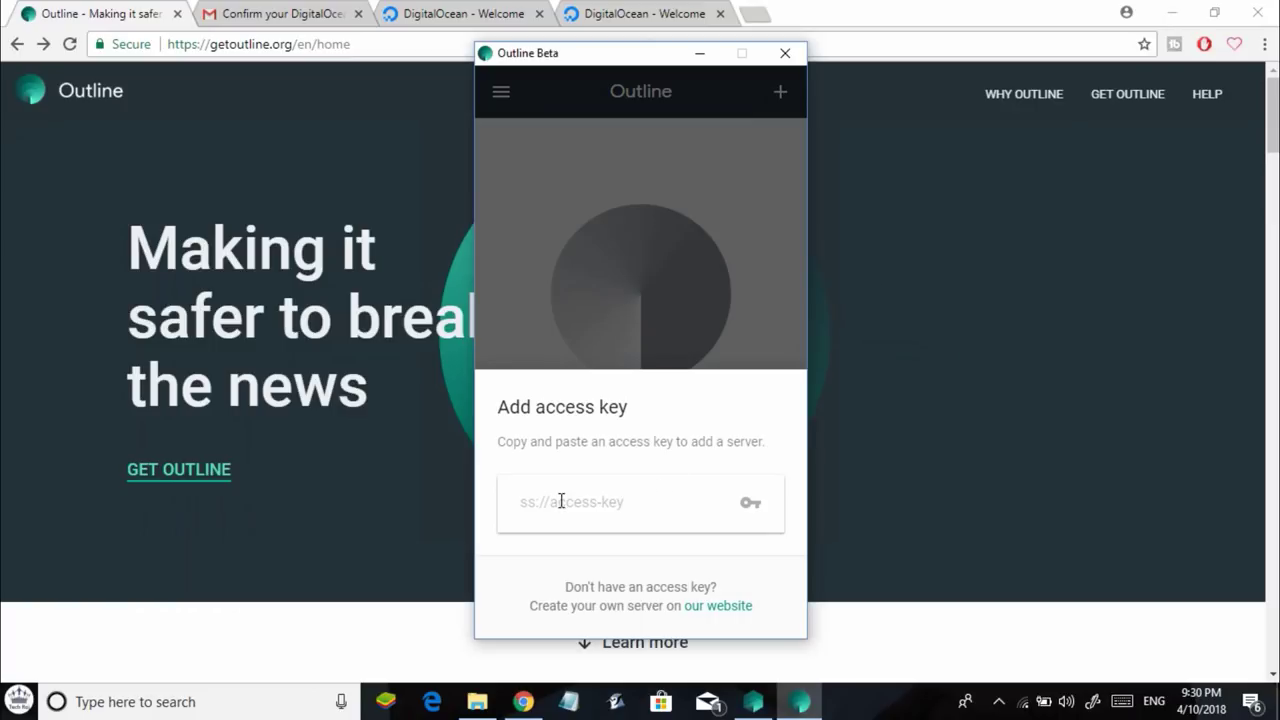
Copy My access key's access code for connecting this device, then switch to the Outline client.
left_click(768, 703)
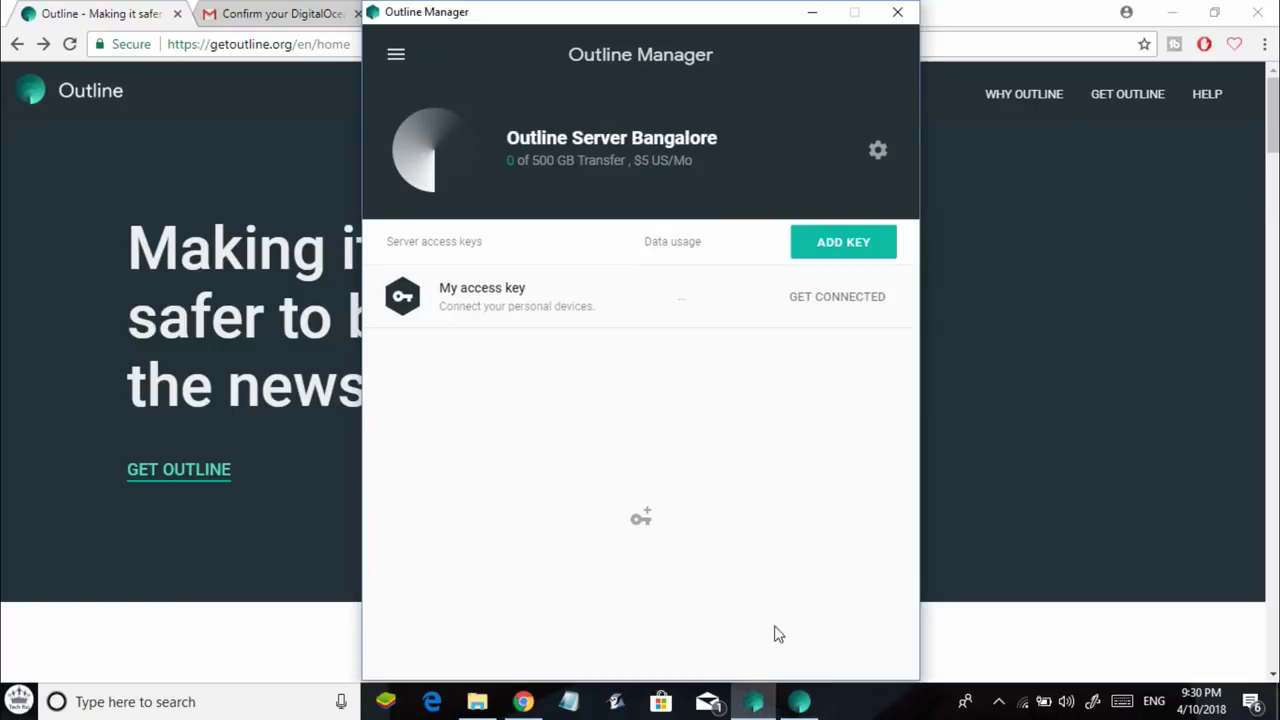
left_click(836, 300)
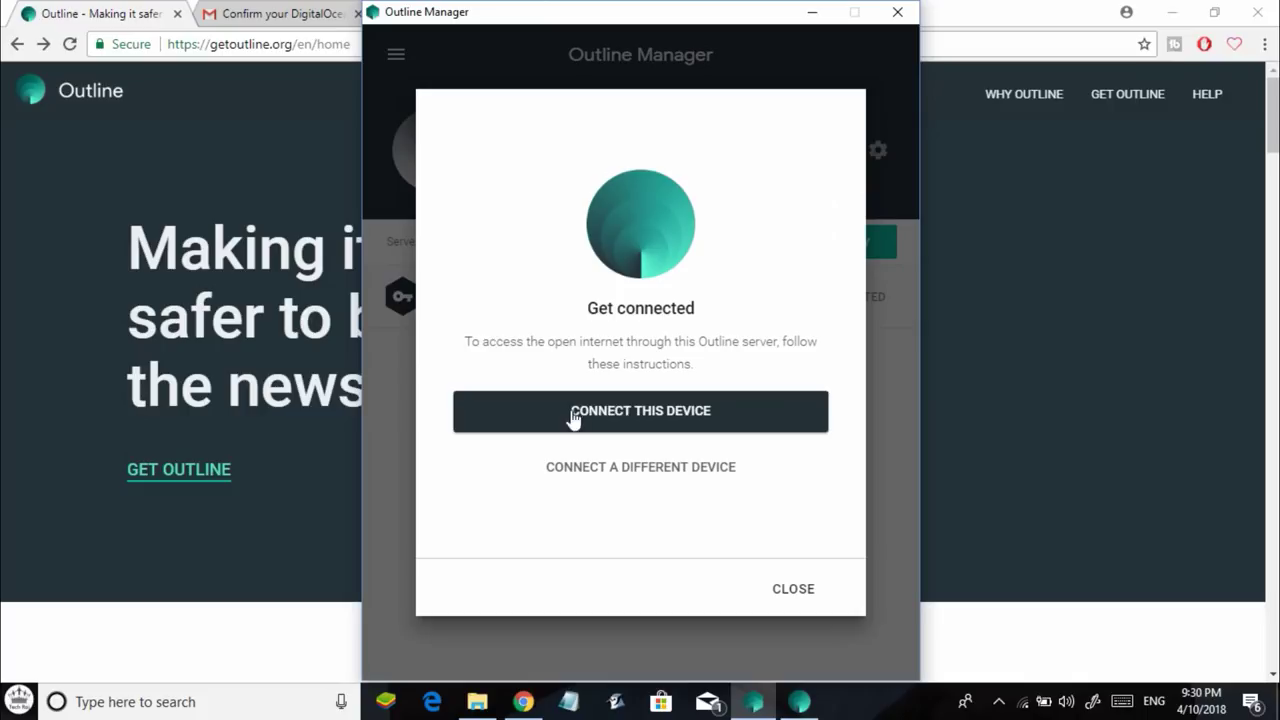
left_click(651, 416)
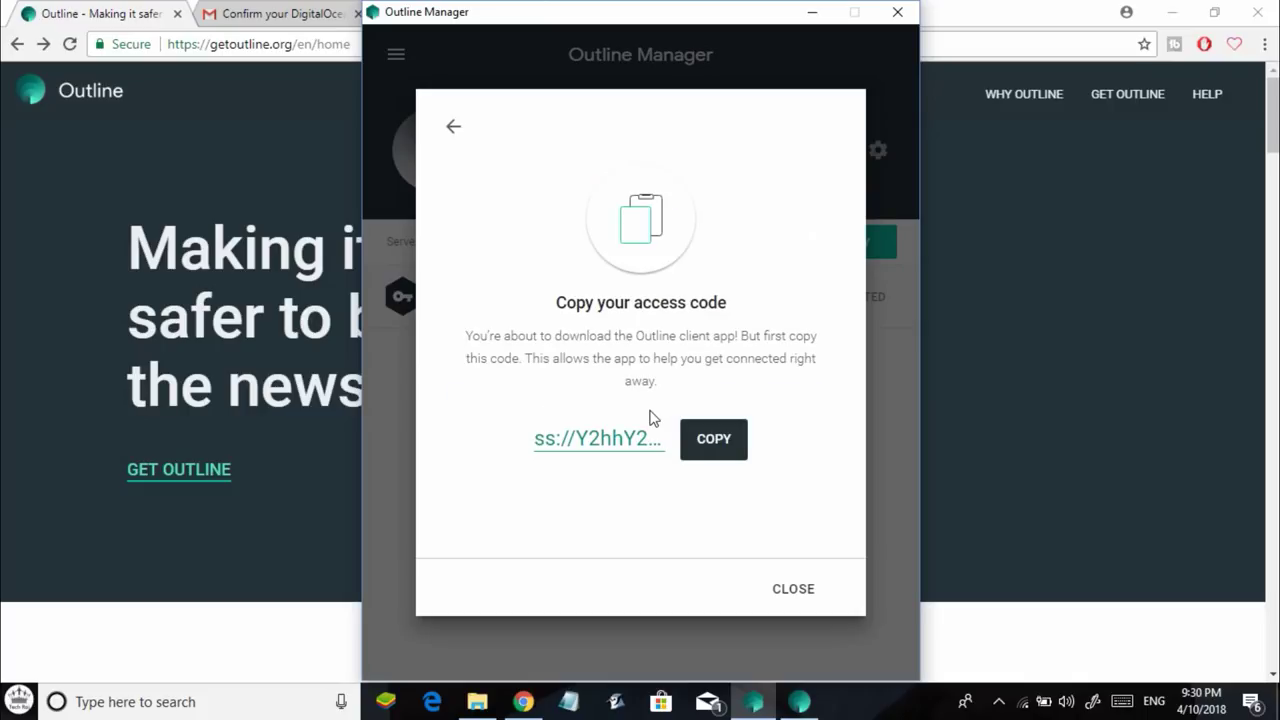
left_click(703, 445)
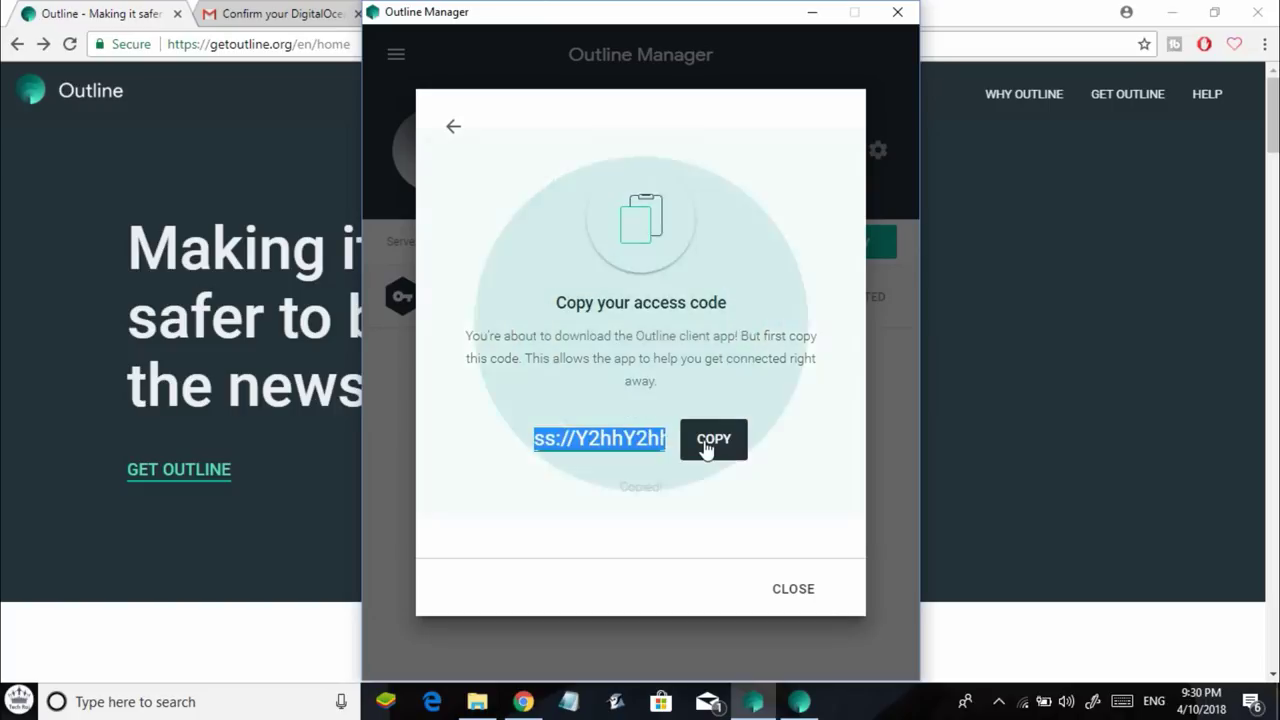
left_click(793, 703)
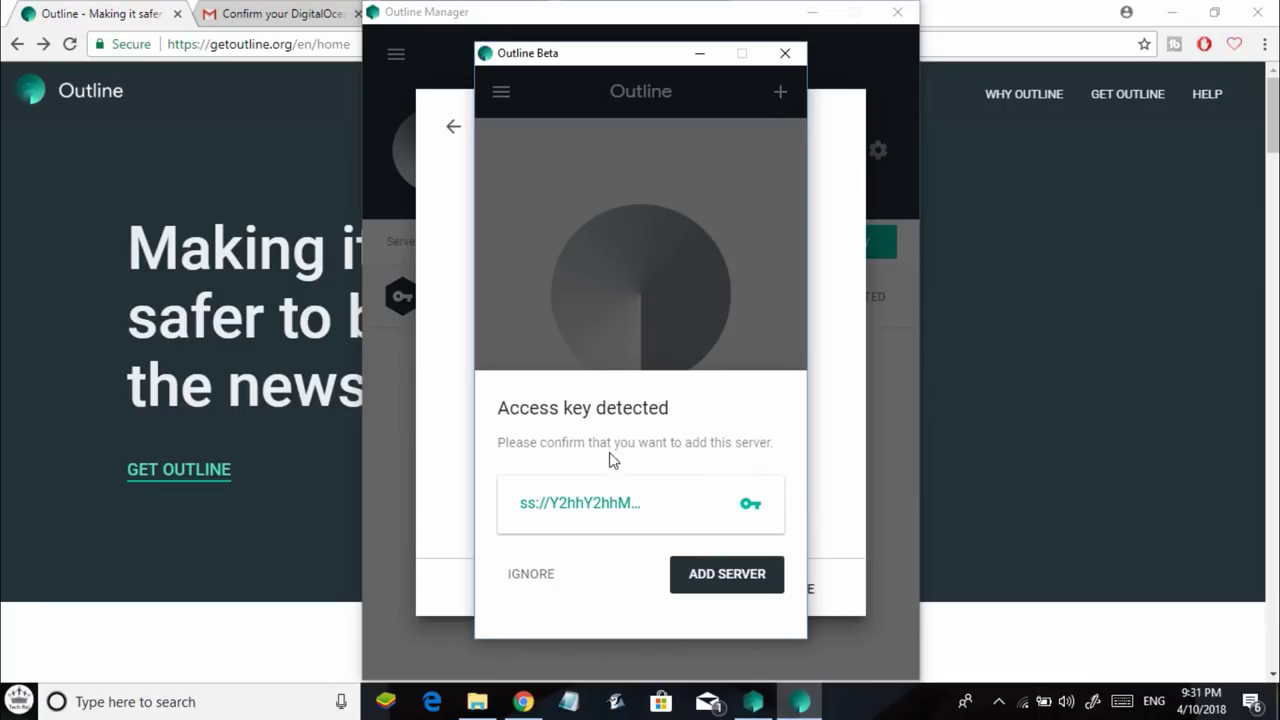
Add the detected Outline Server (159.65.146.39) and connect to it.
left_click(725, 578)
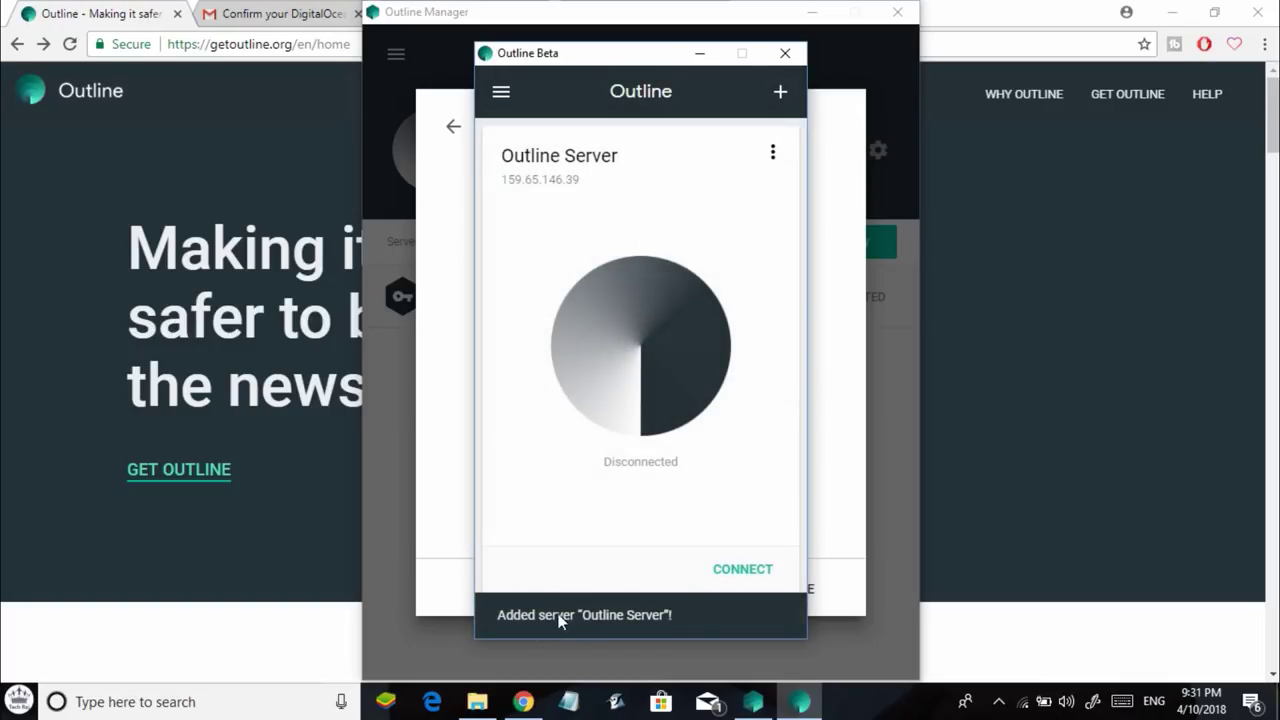
left_click(741, 577)
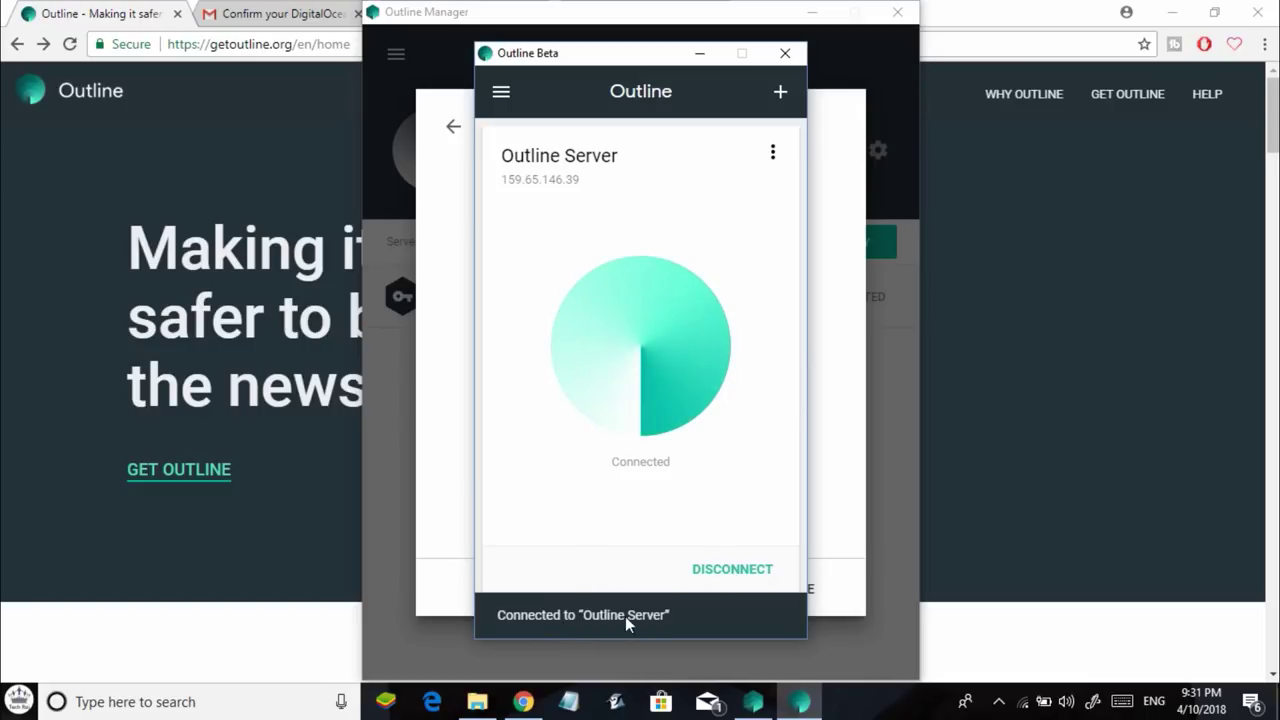
Load kat.am in a new tab, disconnect the VPN and confirm the FortiGuard 'Web Page Blocked!' page.
left_click(967, 6)
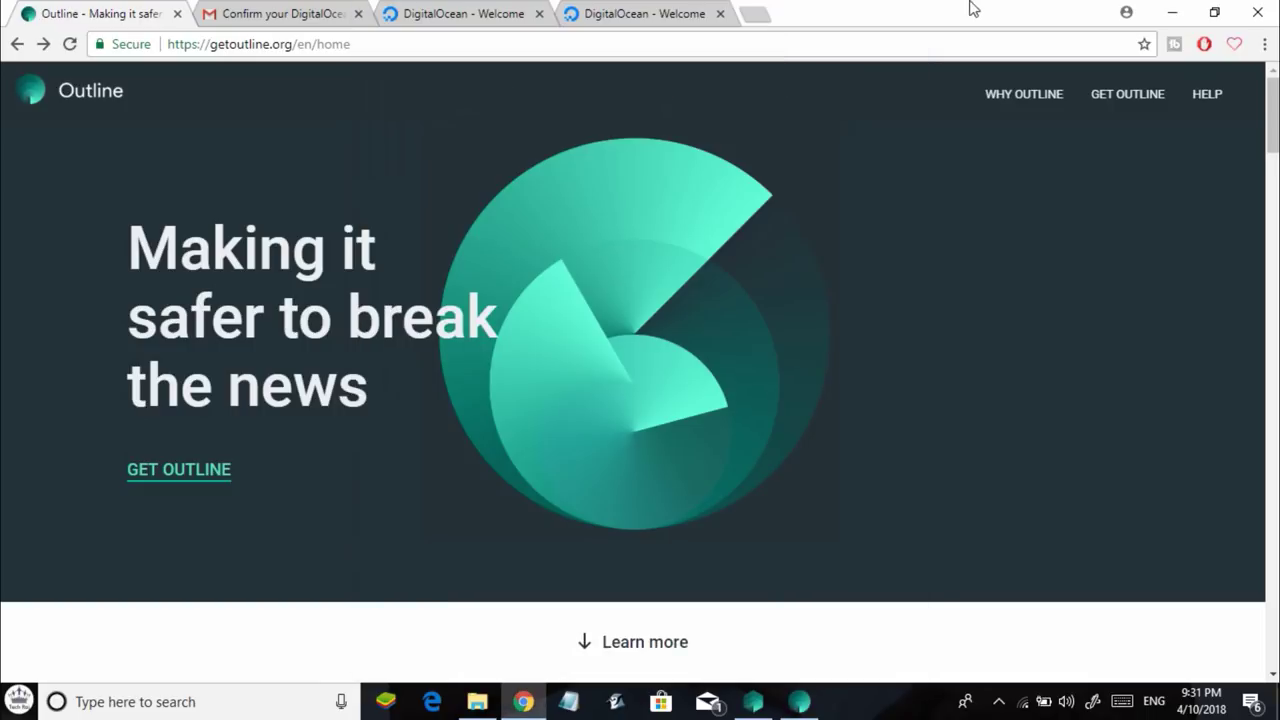
left_click(765, 8)
type("kat.am")
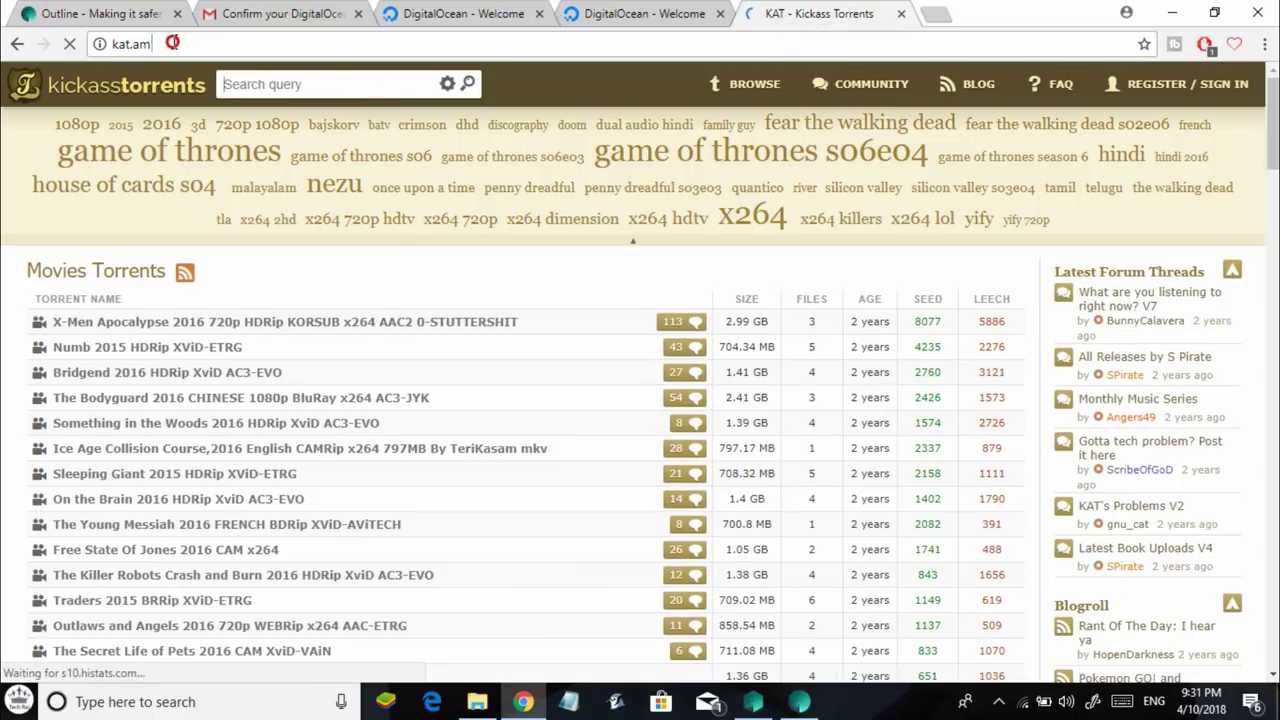
left_click(107, 40)
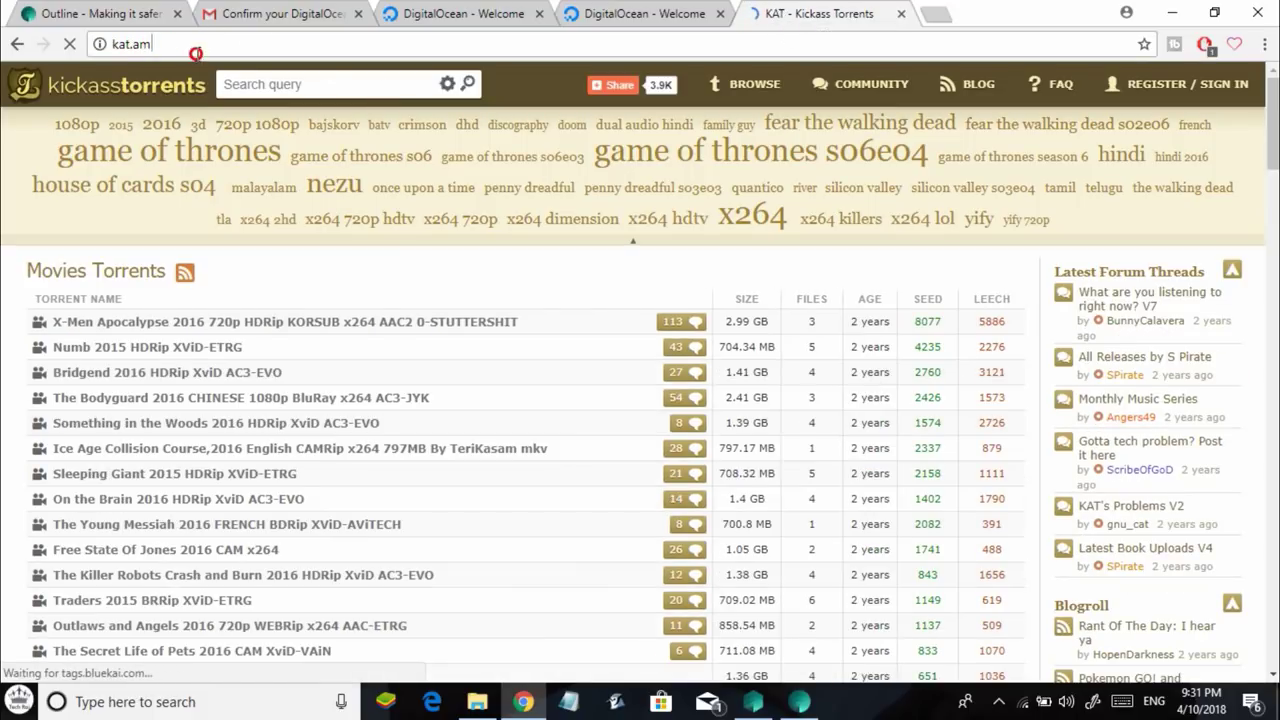
left_click(150, 44)
key("shift+Left")
key("shift+Left")
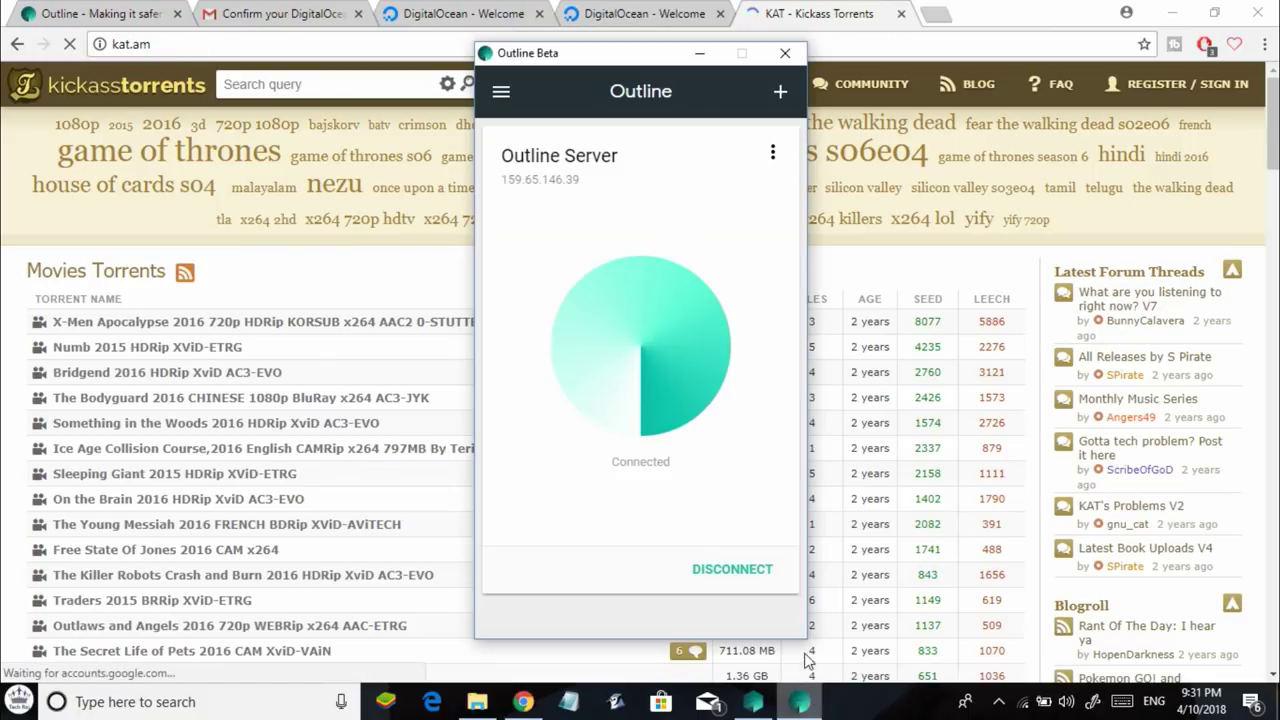
left_click(733, 573)
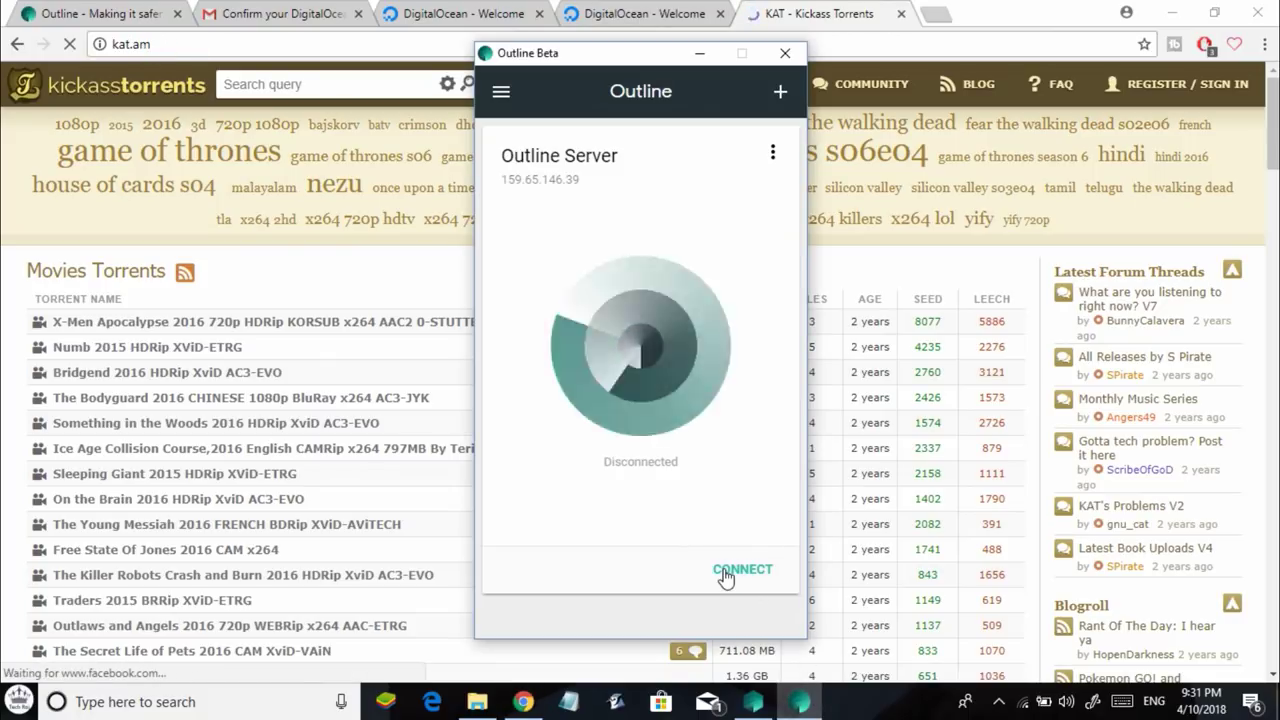
left_click(70, 46)
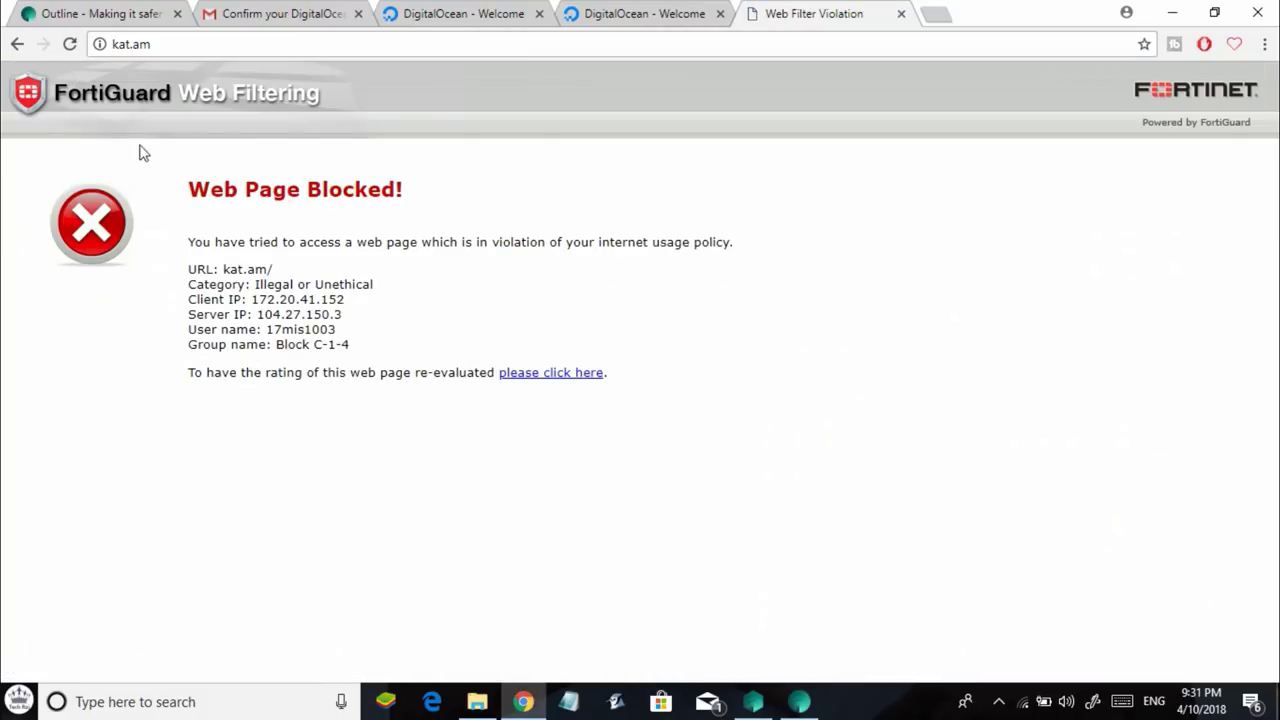
left_click_drag(165, 185, 428, 198)
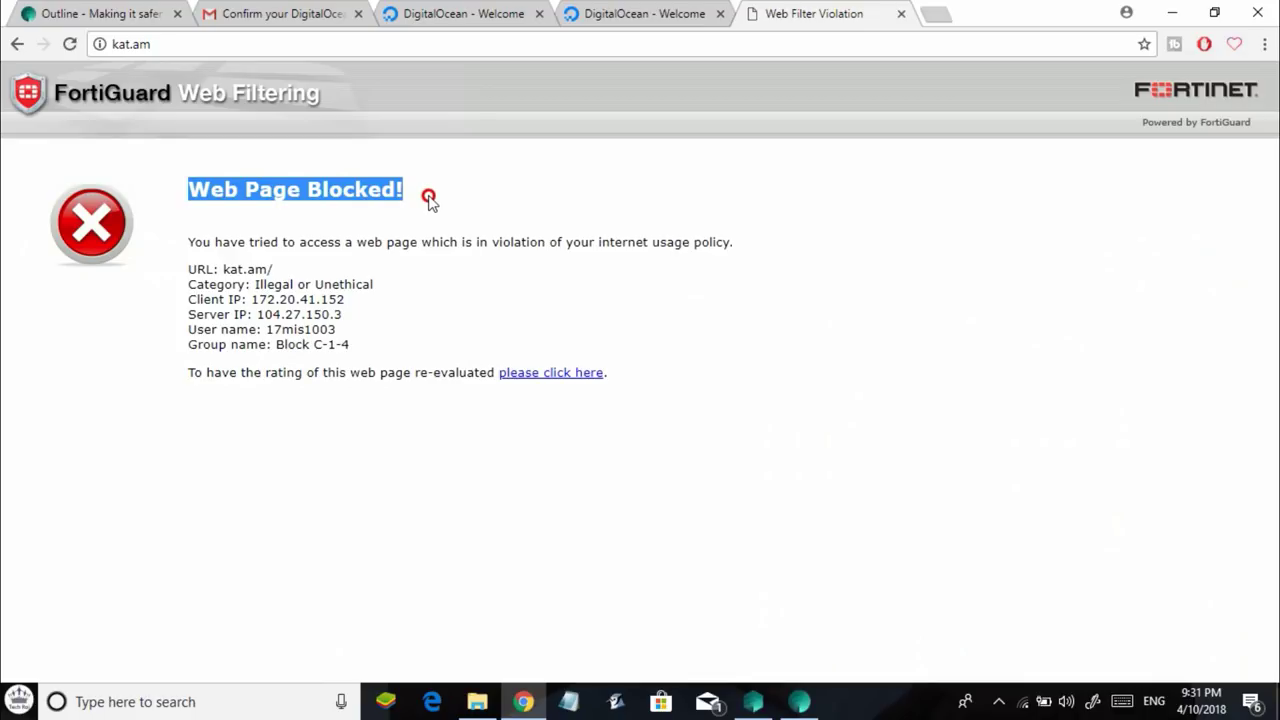
Reconnect to the Outline Server and reload kat.am through the VPN.
left_click(428, 198)
left_click(799, 701)
left_click(751, 571)
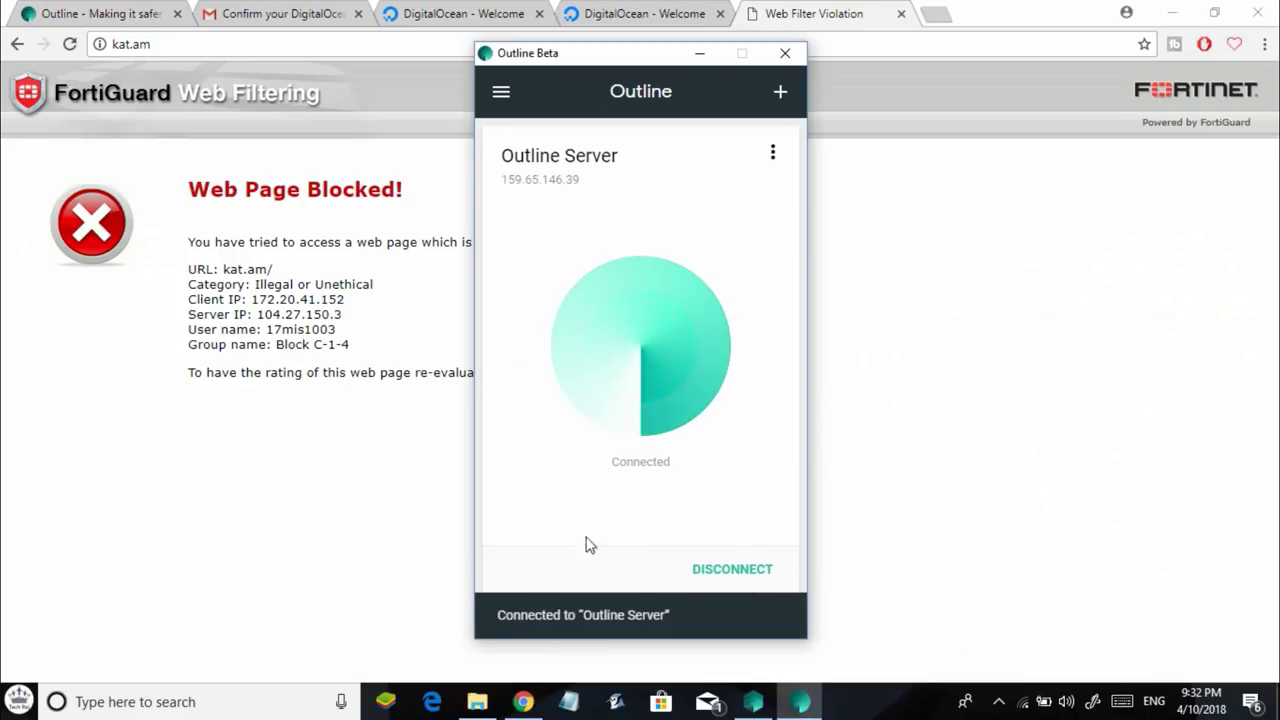
left_click(70, 44)
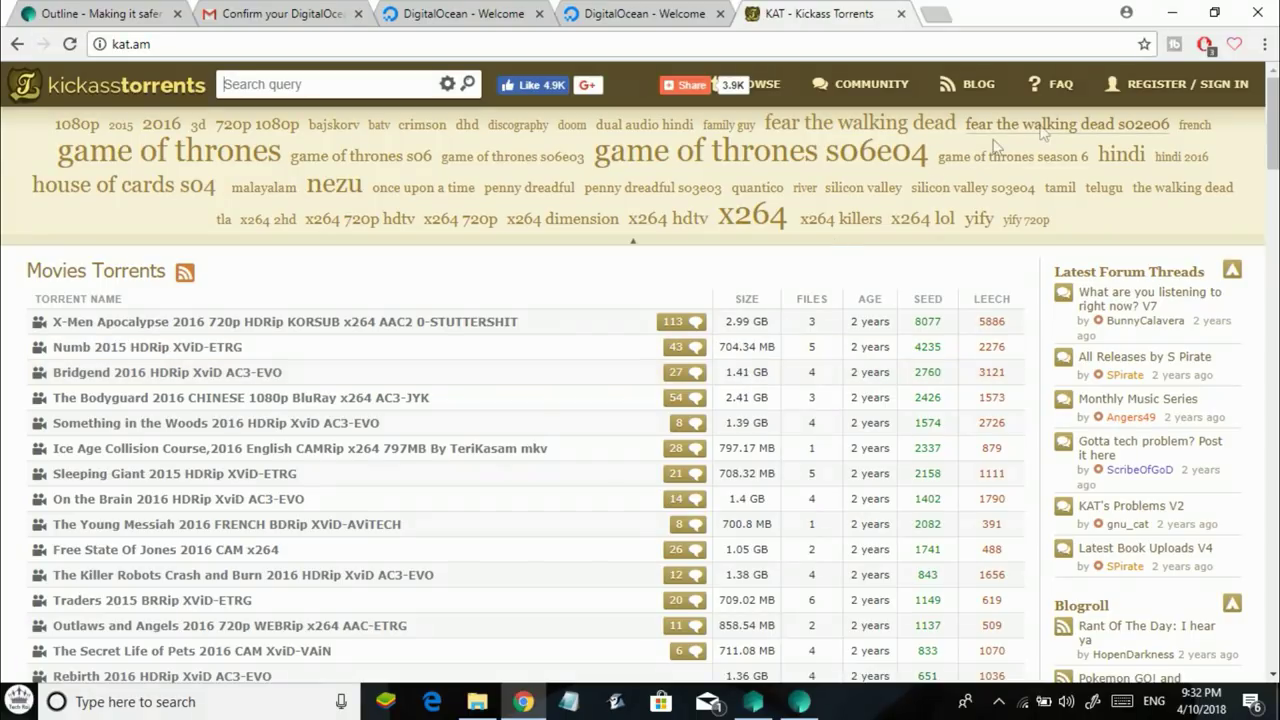
Close the Kickass Torrents tab after it loads through the VPN.
left_click(901, 14)
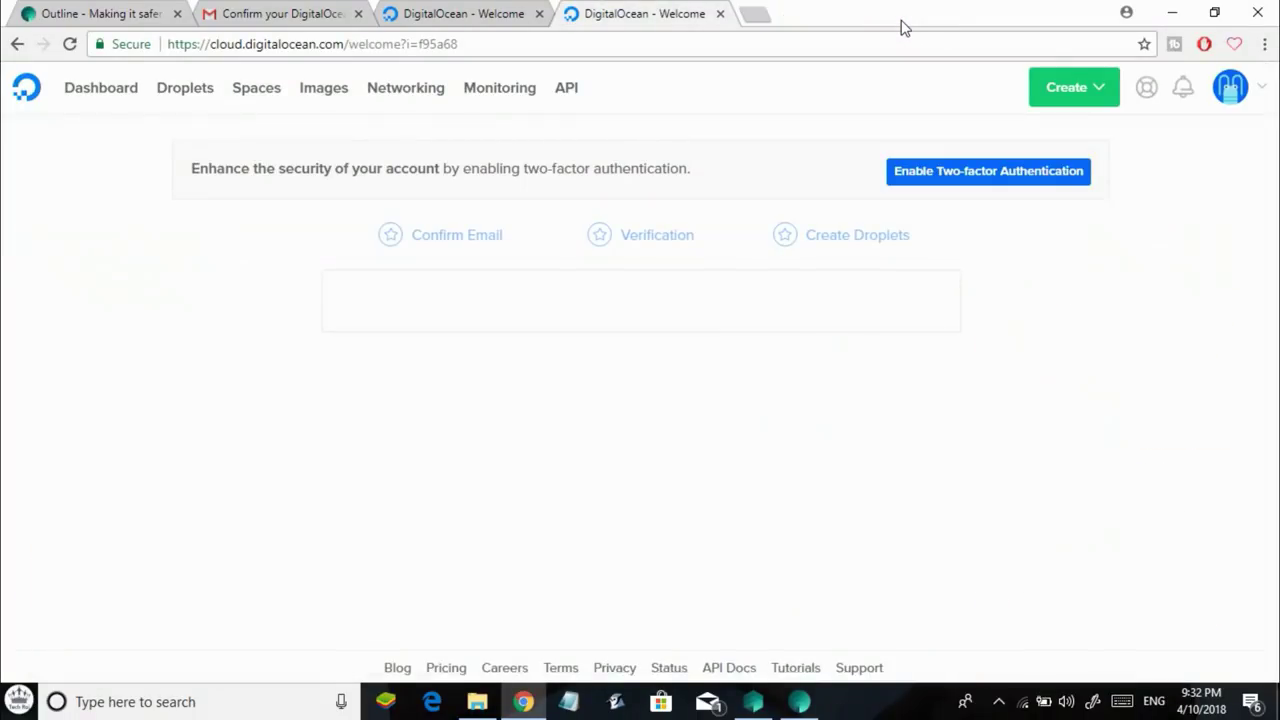